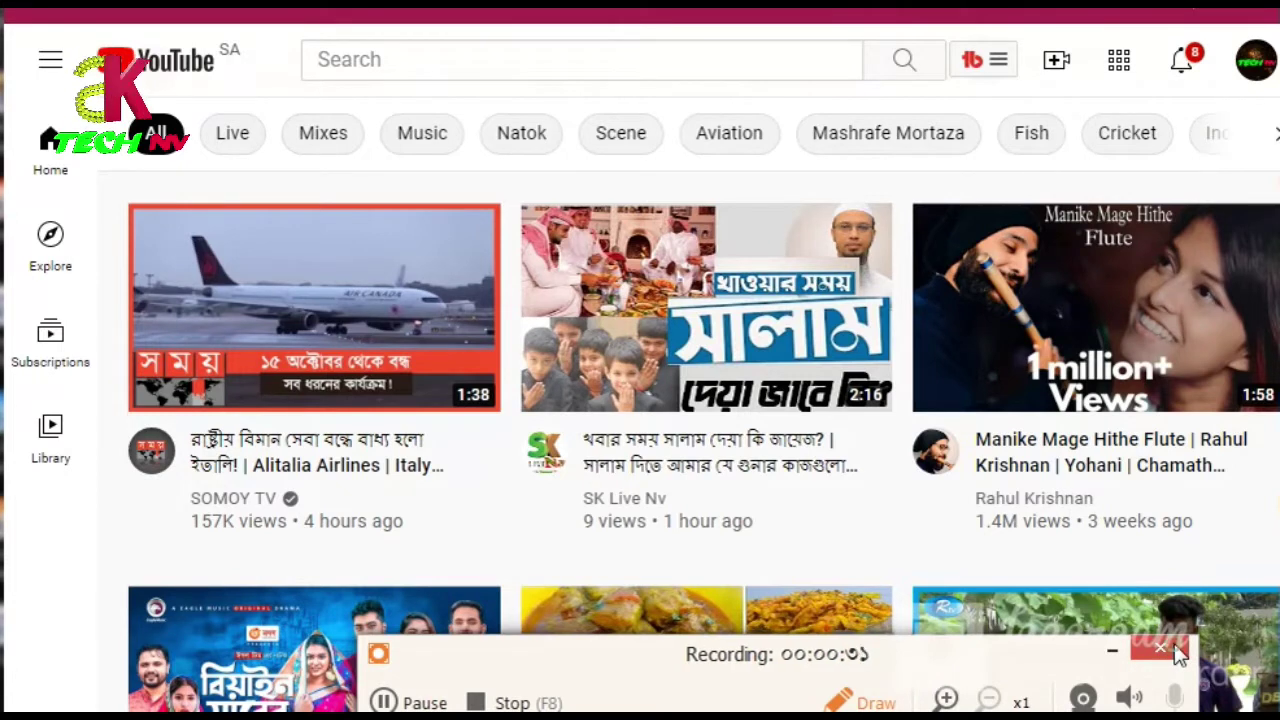
Step: Open the channel's YouTube Studio dashboard from the account avatar menu
{"action": "left_click", "coordinate": [1174, 647]}
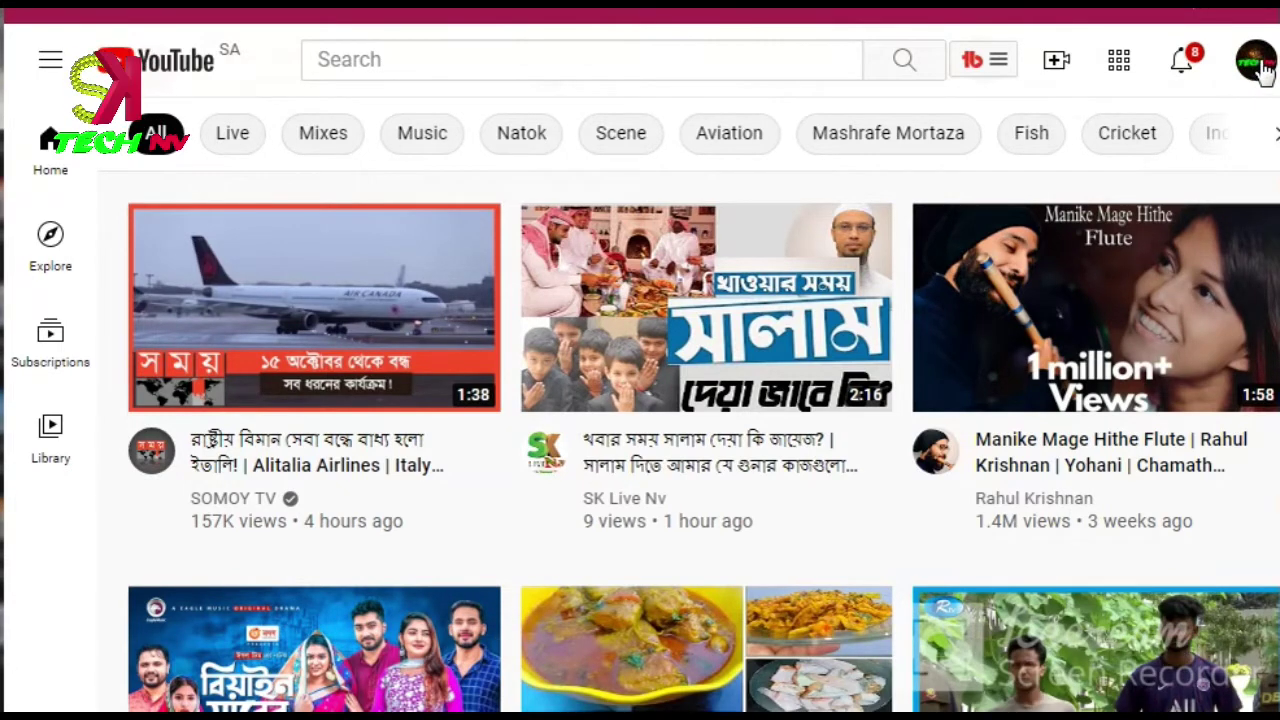
{"action": "left_click", "coordinate": [1262, 64]}
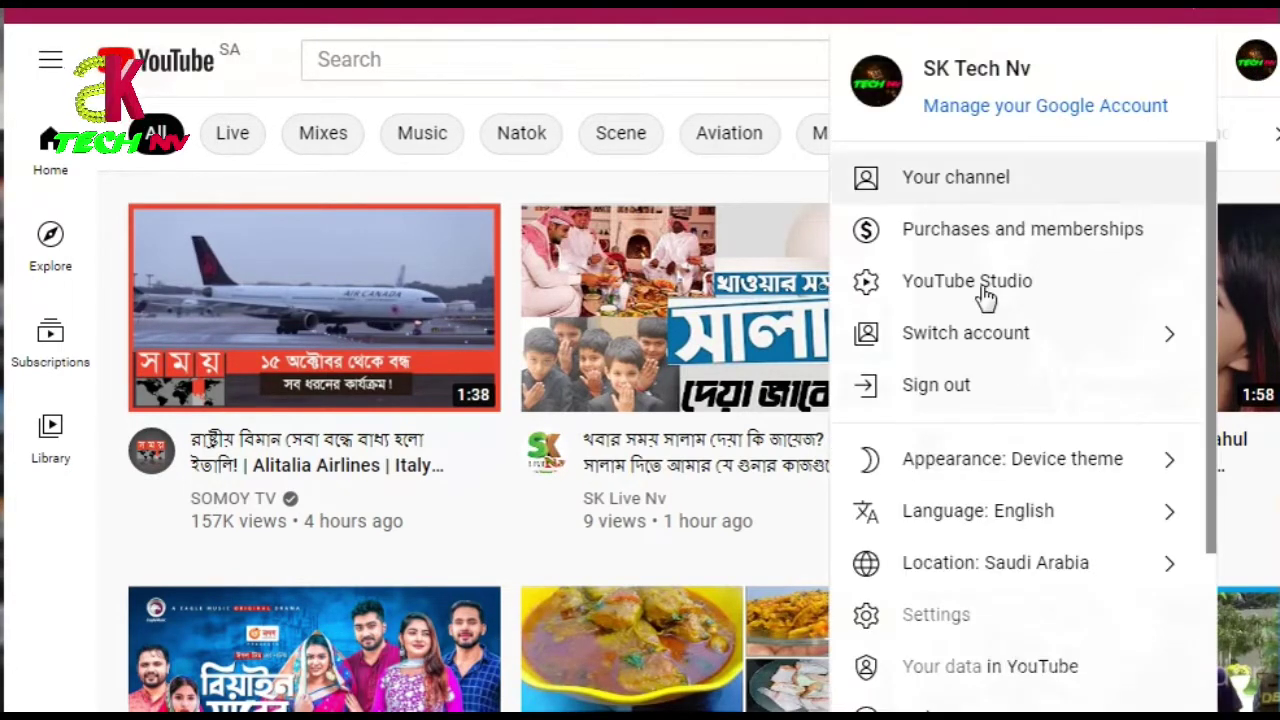
{"action": "left_click", "coordinate": [1022, 290]}
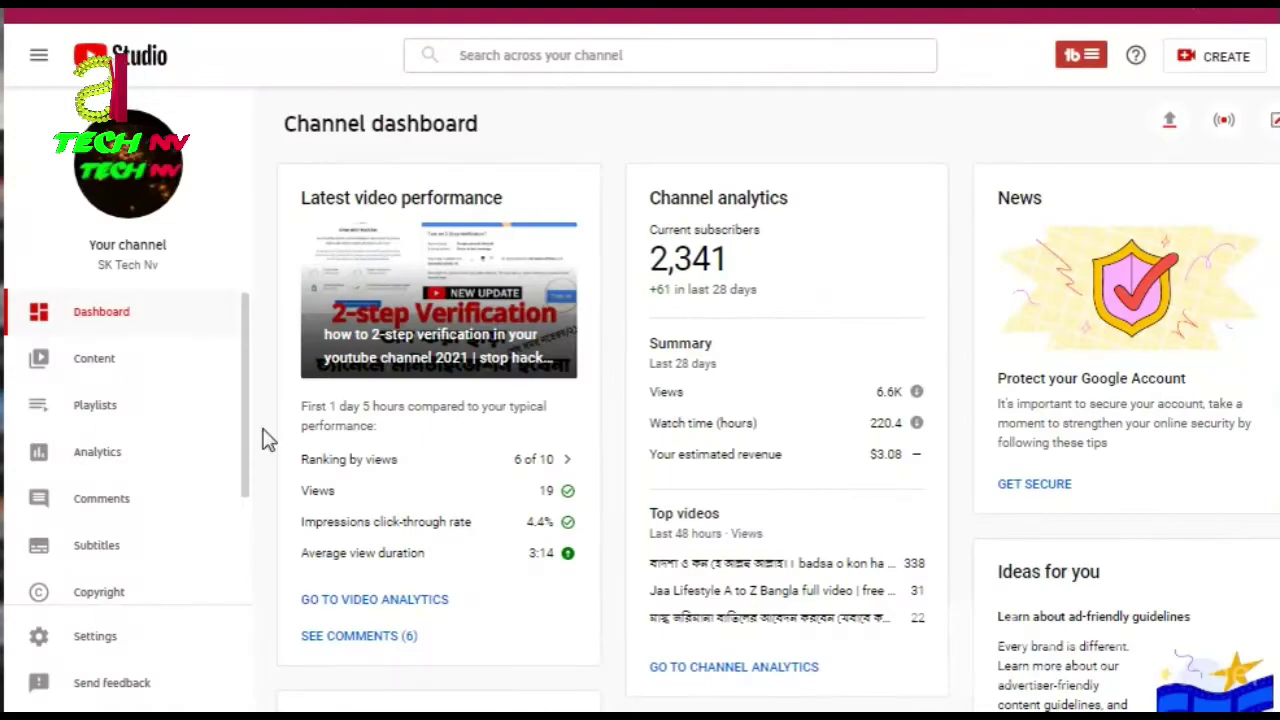
Step: Go to the Monetization page and scroll to the YouTube Partner Program AdSense account details
{"action": "left_click", "coordinate": [245, 405]}
{"action": "left_click_drag", "start_coordinate": [252, 447], "coordinate": [248, 532]}
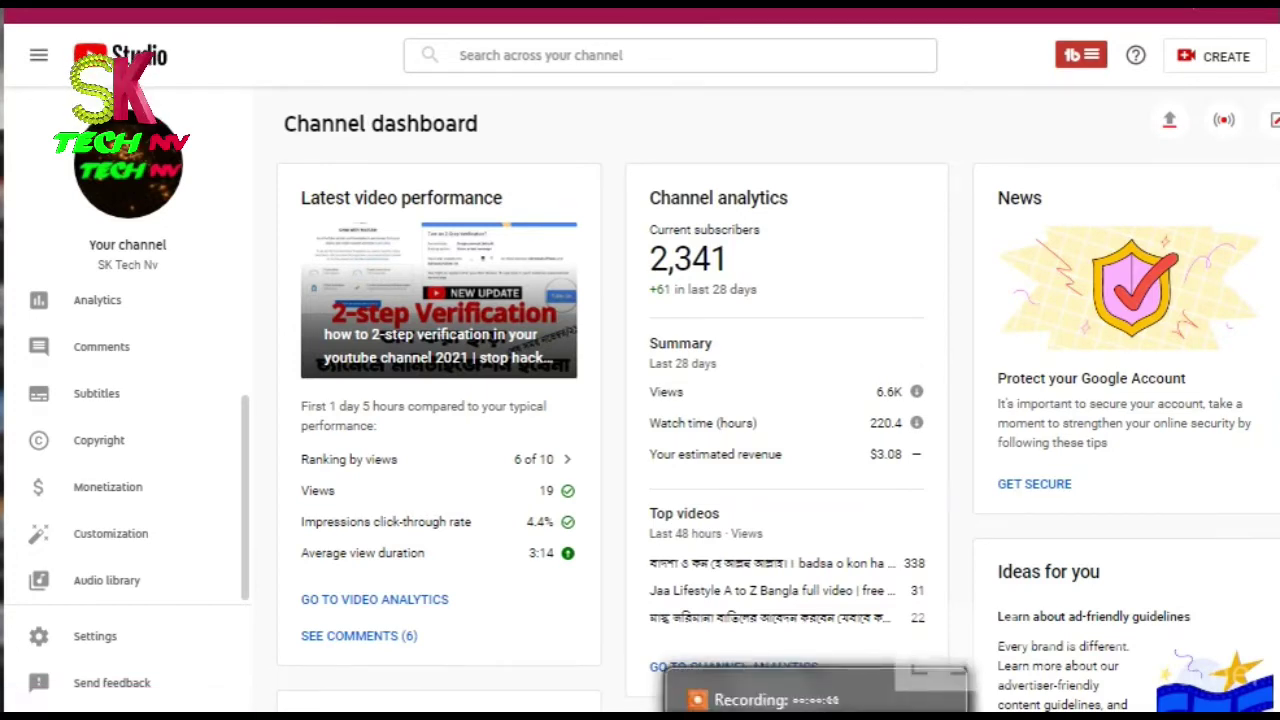
{"action": "mouse_move", "coordinate": [1100, 122]}
{"action": "left_mouse_down"}
{"action": "mouse_move", "coordinate": [189, 463]}
{"action": "mouse_move", "coordinate": [185, 490]}
{"action": "mouse_move", "coordinate": [163, 491]}
{"action": "left_mouse_up"}
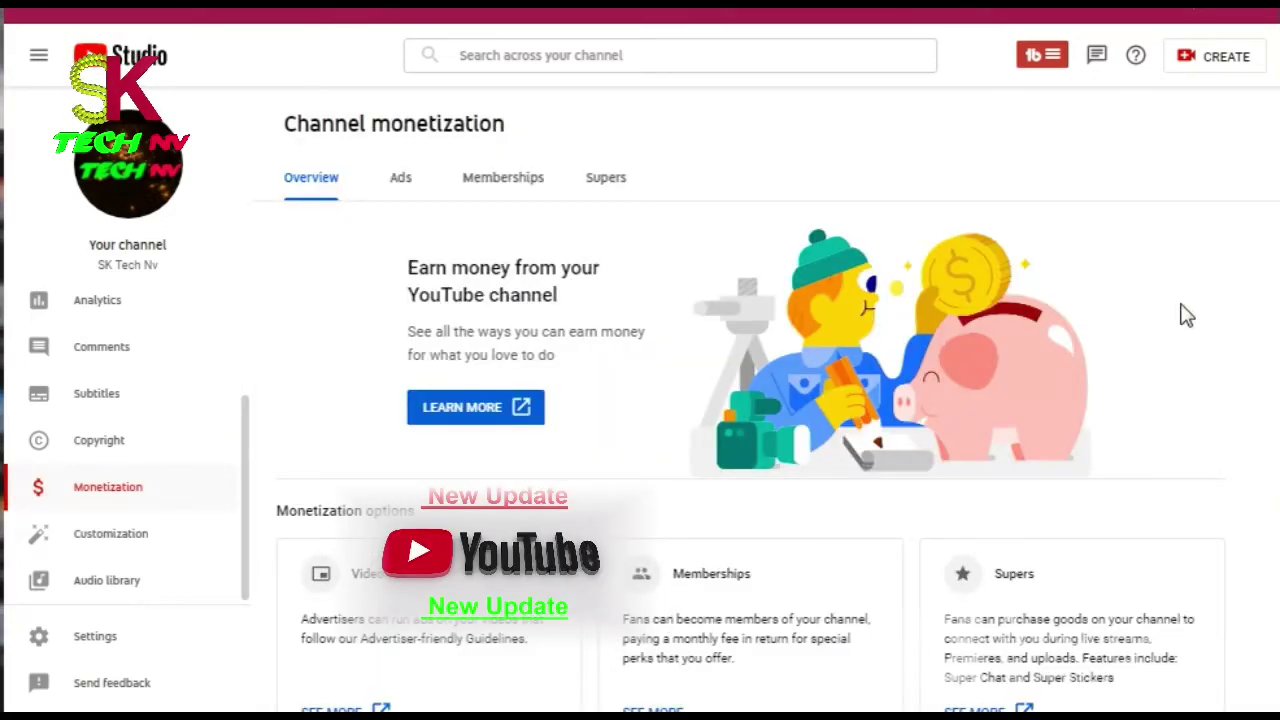
{"action": "scroll", "coordinate": [692, 455], "scroll_direction": "down", "scroll_amount": 3}
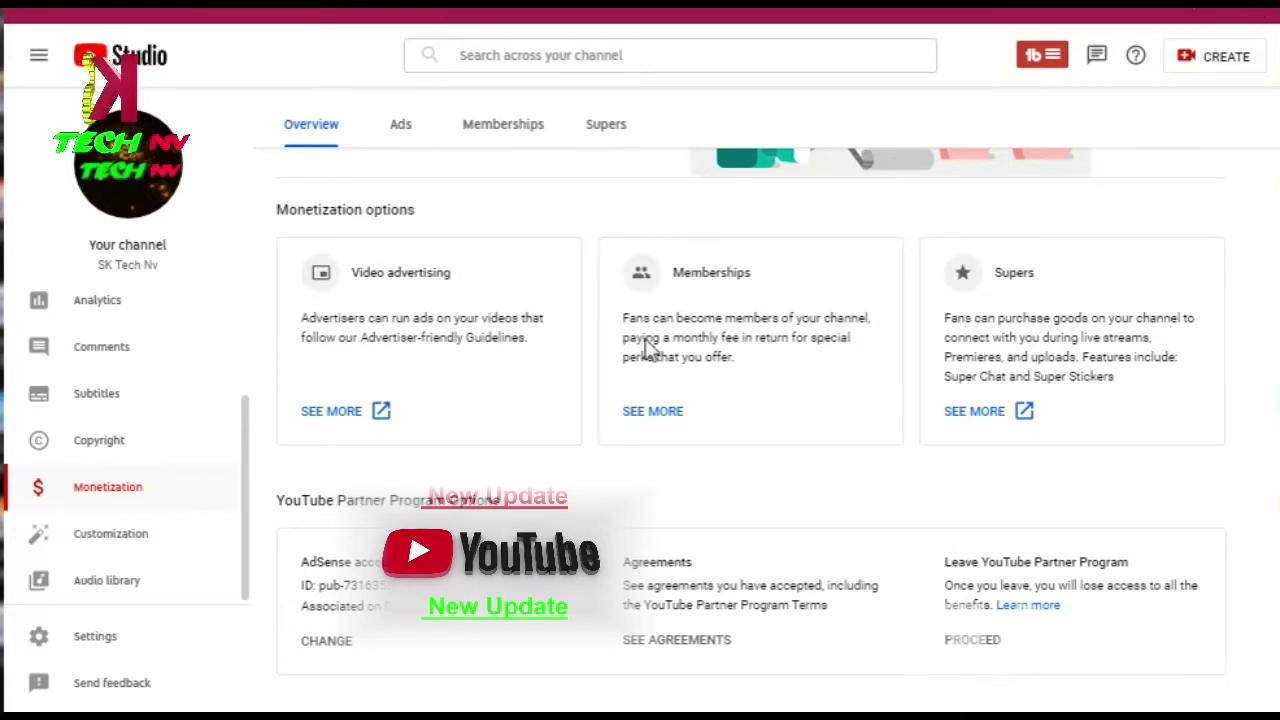
Step: Start changing the linked AdSense account and verify identity with the account password
{"action": "left_click", "coordinate": [330, 642]}
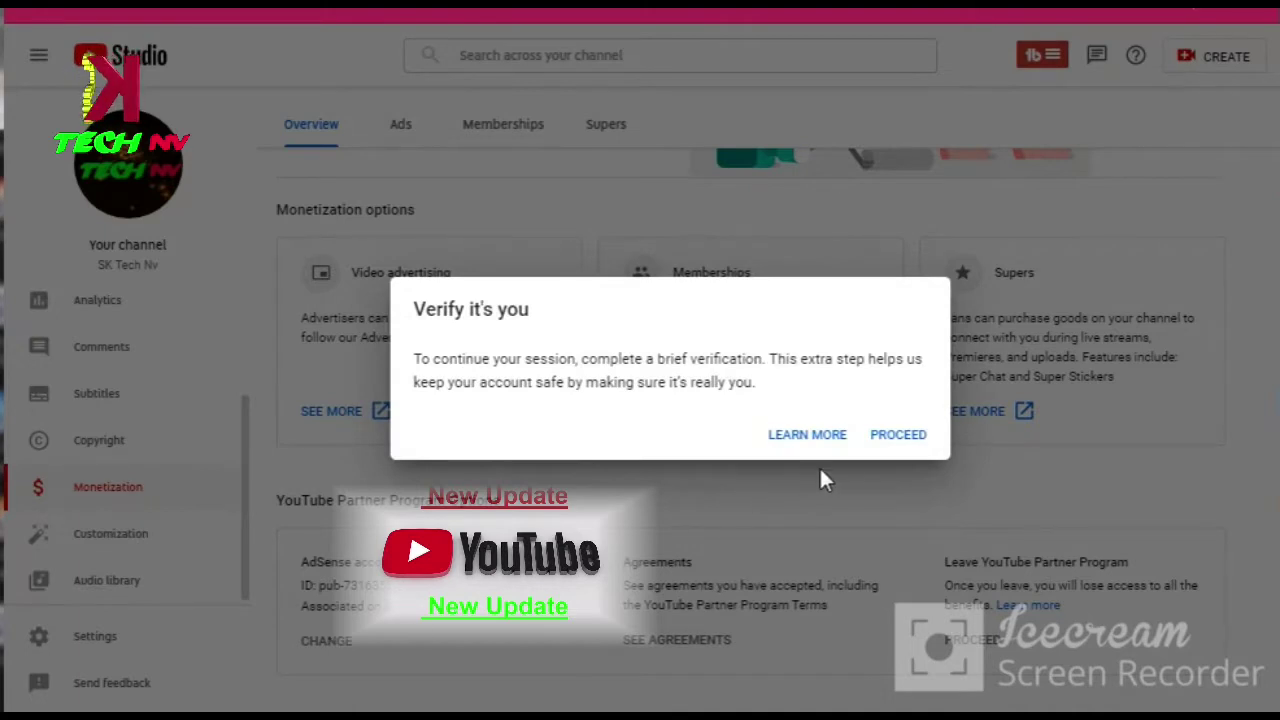
{"action": "left_click", "coordinate": [894, 432]}
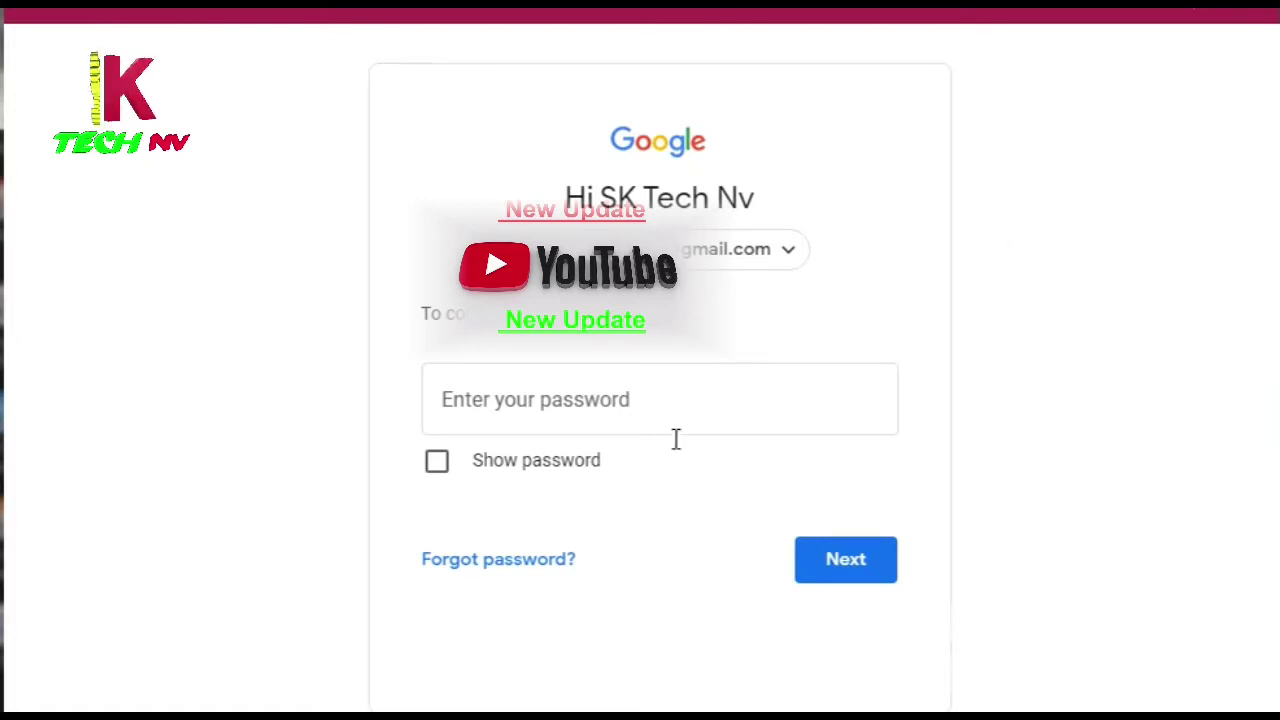
{"action": "left_click", "coordinate": [643, 404]}
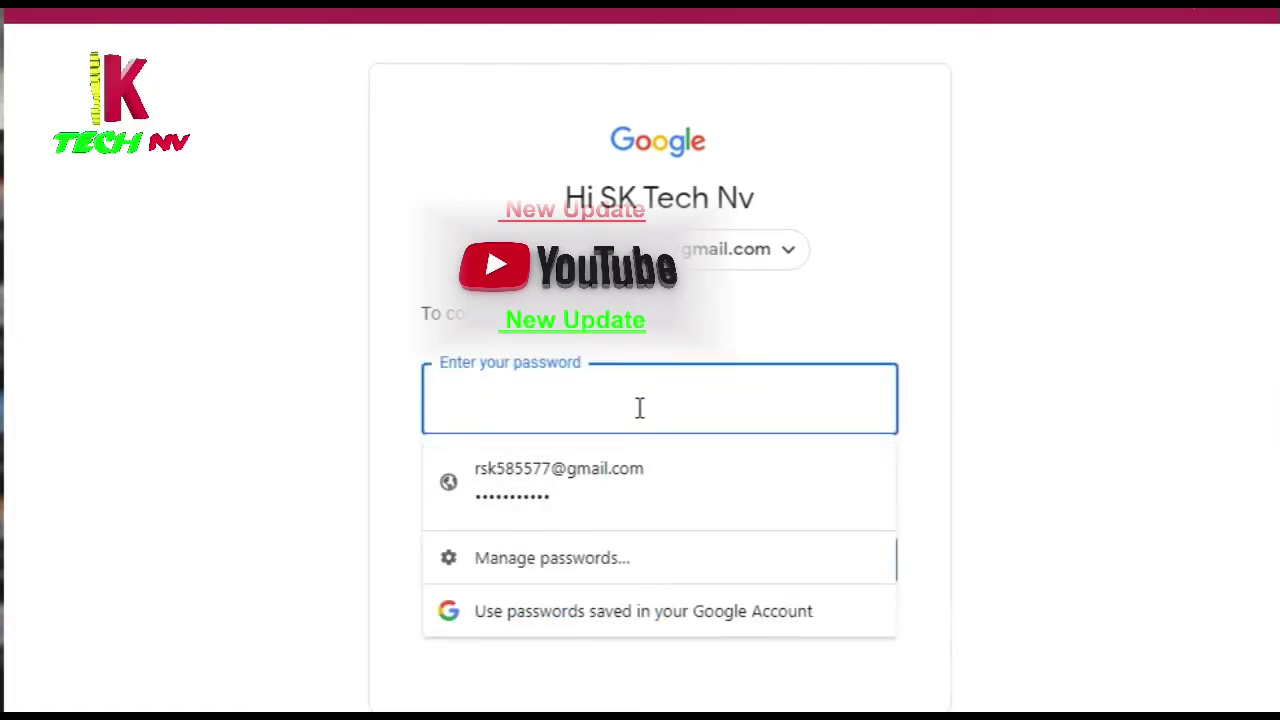
{"action": "type", "text": "s"}
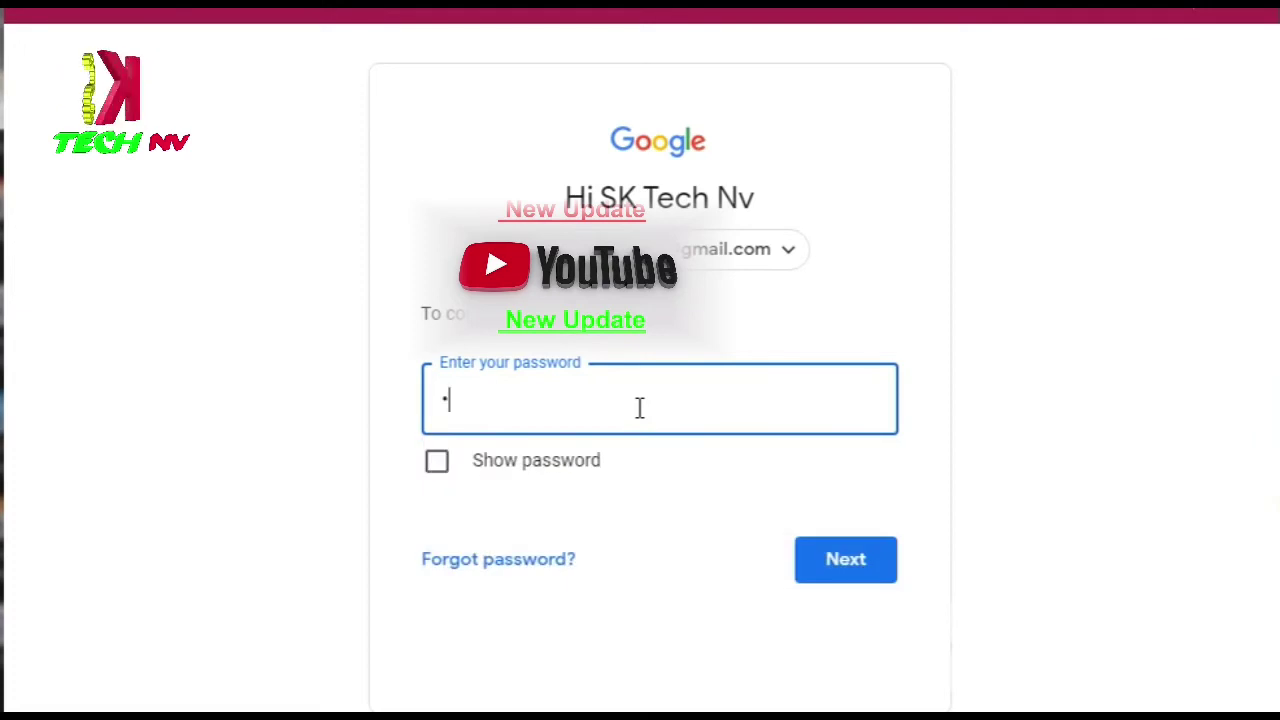
{"action": "type", "text": "*********"}
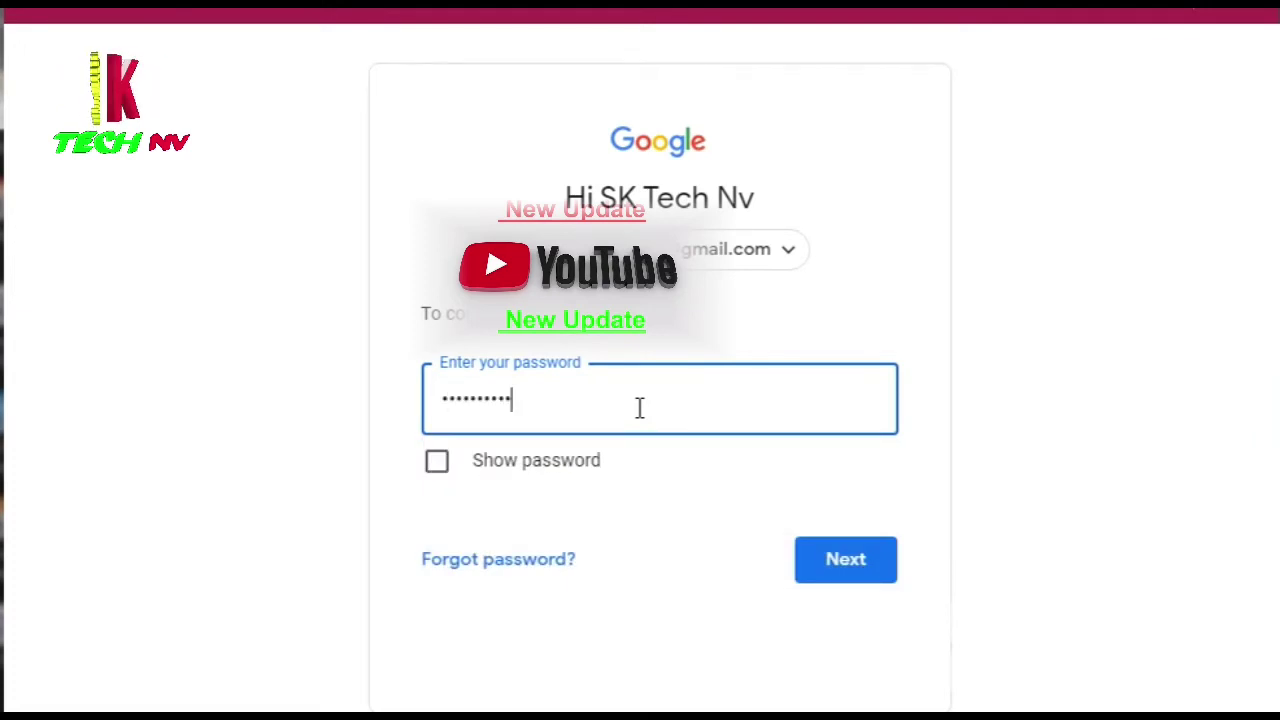
{"action": "left_click", "coordinate": [843, 562]}
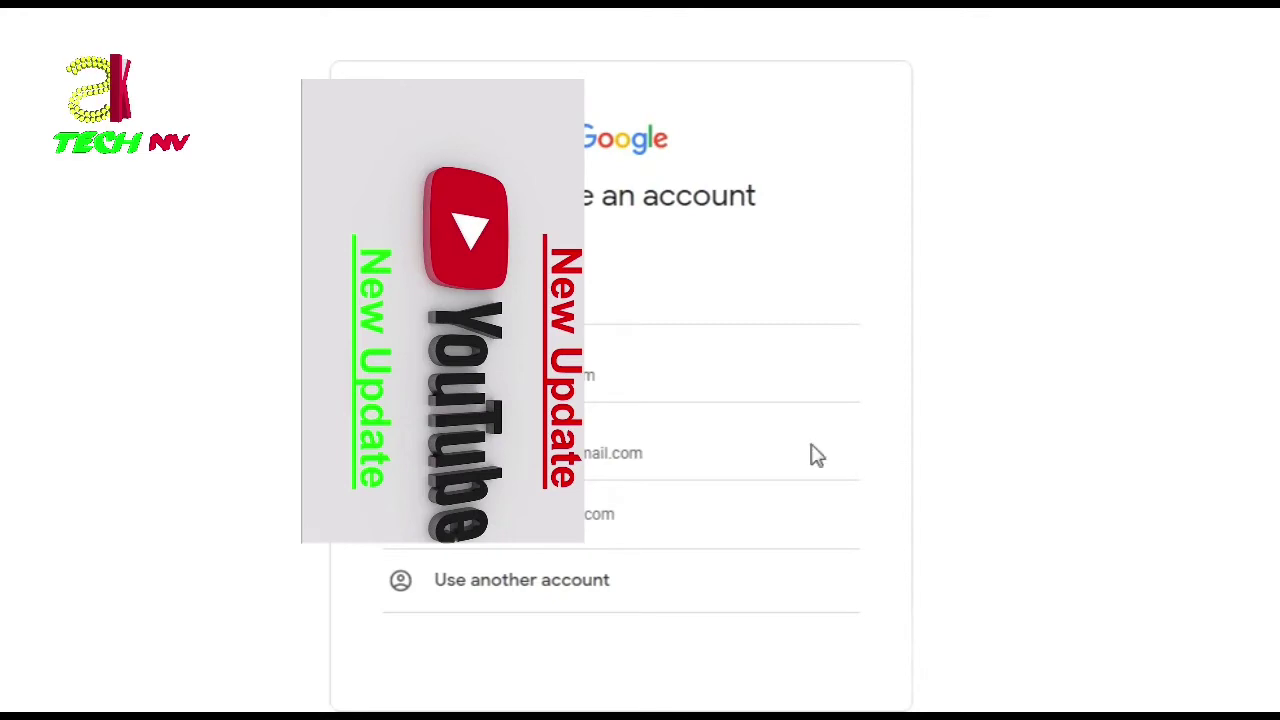
Step: Sign in to AdSense with a different Google account using its saved e-mail and password
{"action": "left_click", "coordinate": [495, 585]}
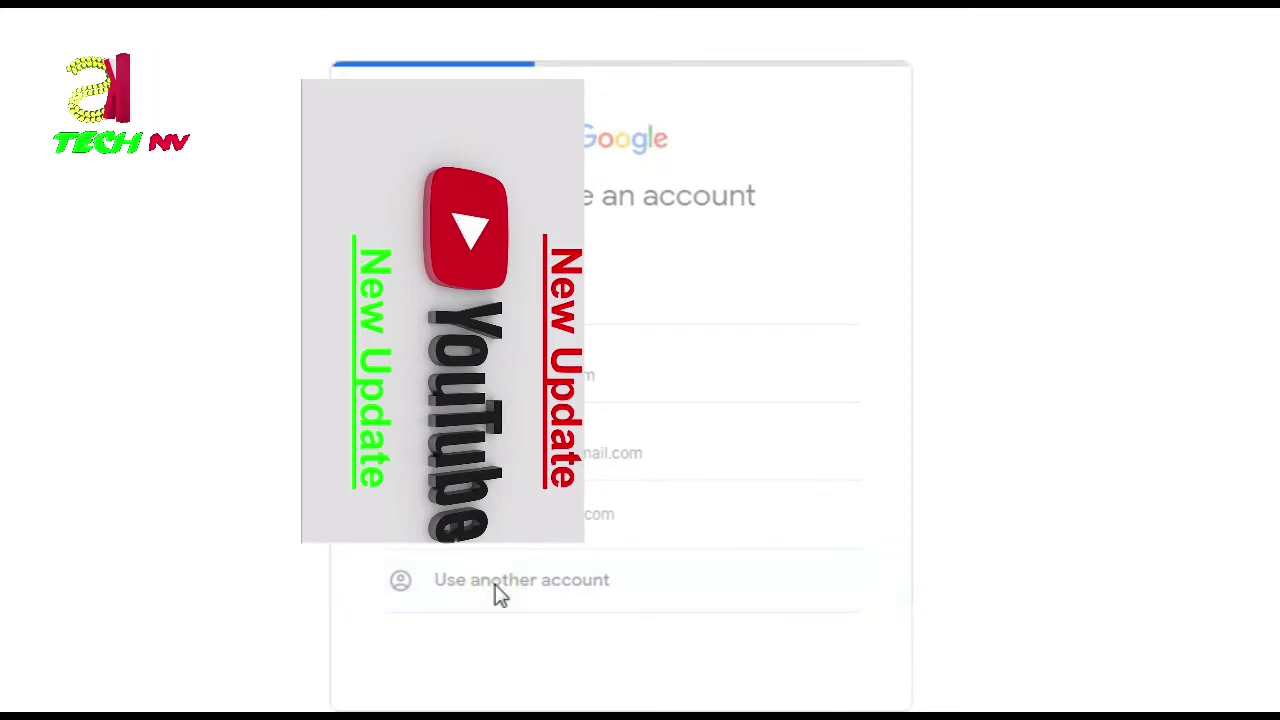
{"action": "key", "text": "ctrl+v"}
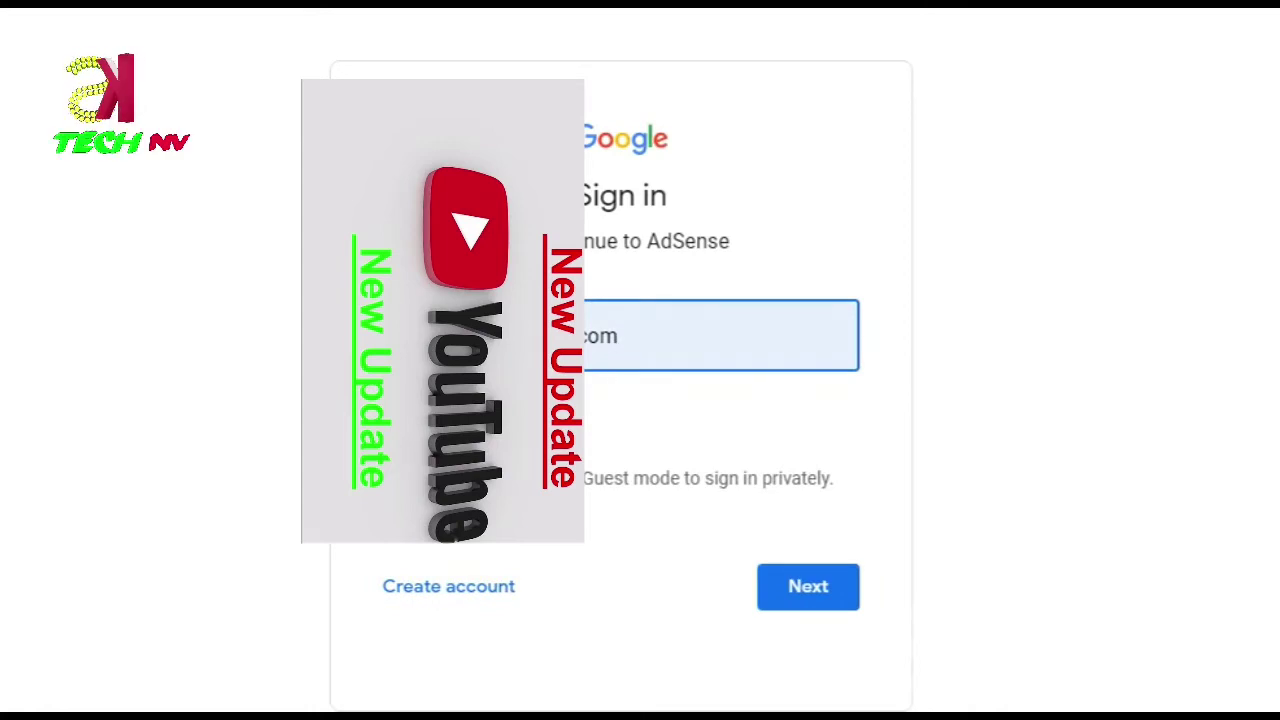
{"action": "left_click", "coordinate": [650, 343]}
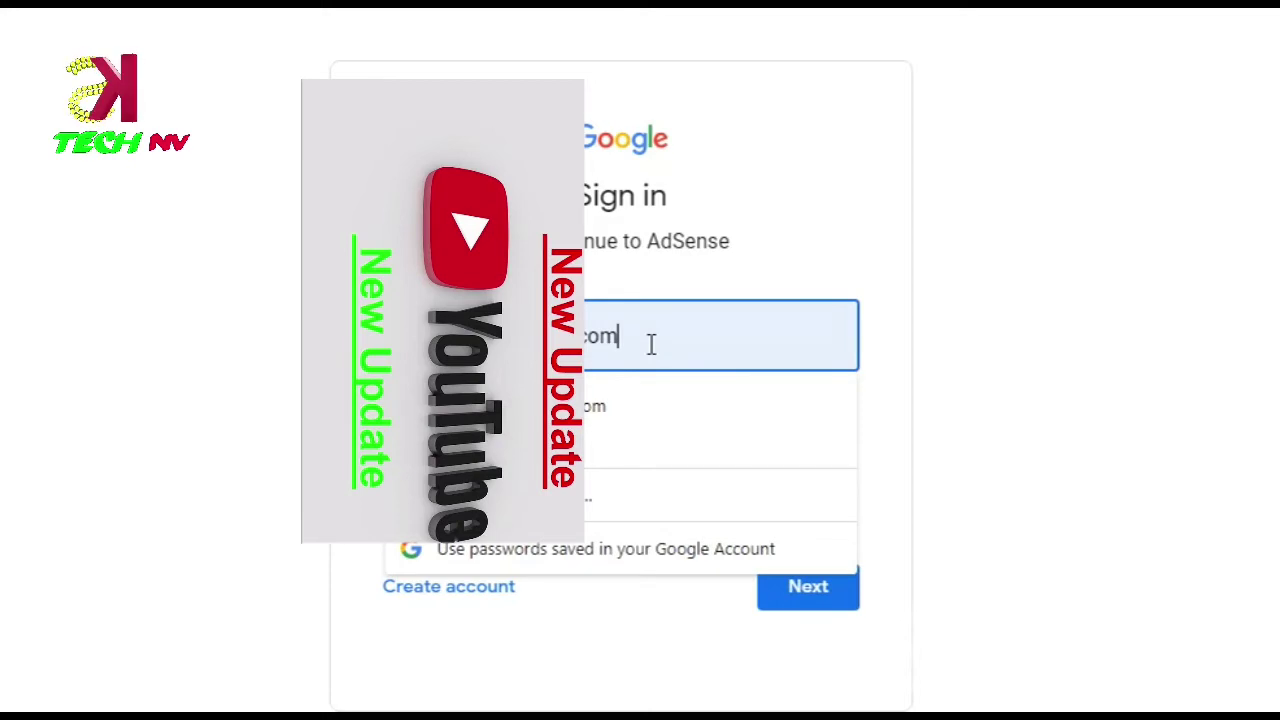
{"action": "key", "text": "BackSpace"}
{"action": "key", "text": "BackSpace"}
{"action": "key", "text": "BackSpace"}
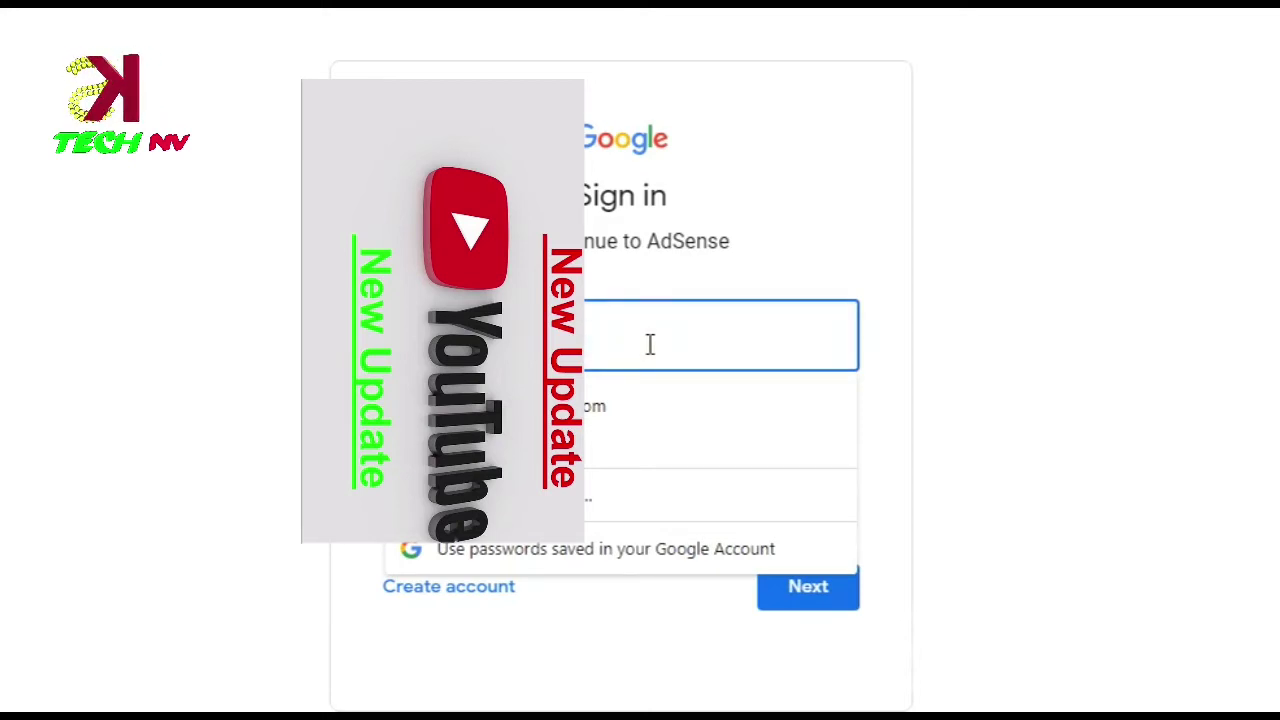
{"action": "left_click", "coordinate": [792, 432]}
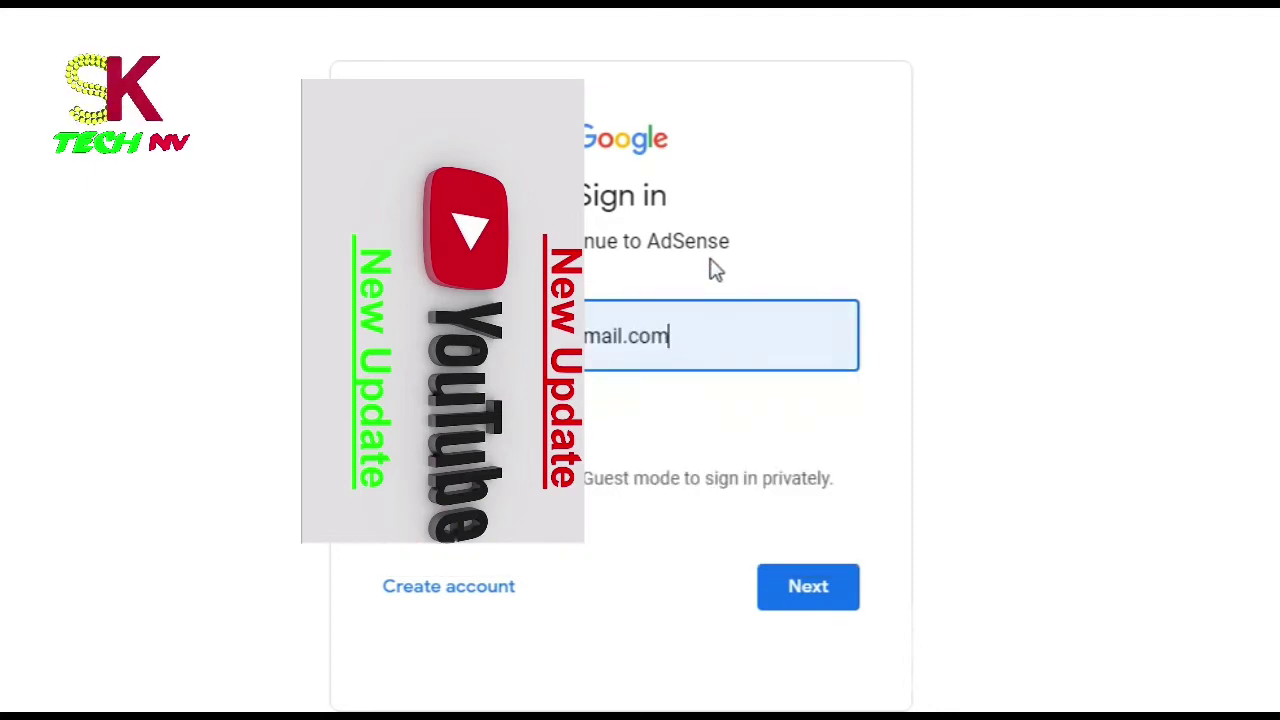
{"action": "left_click", "coordinate": [822, 600]}
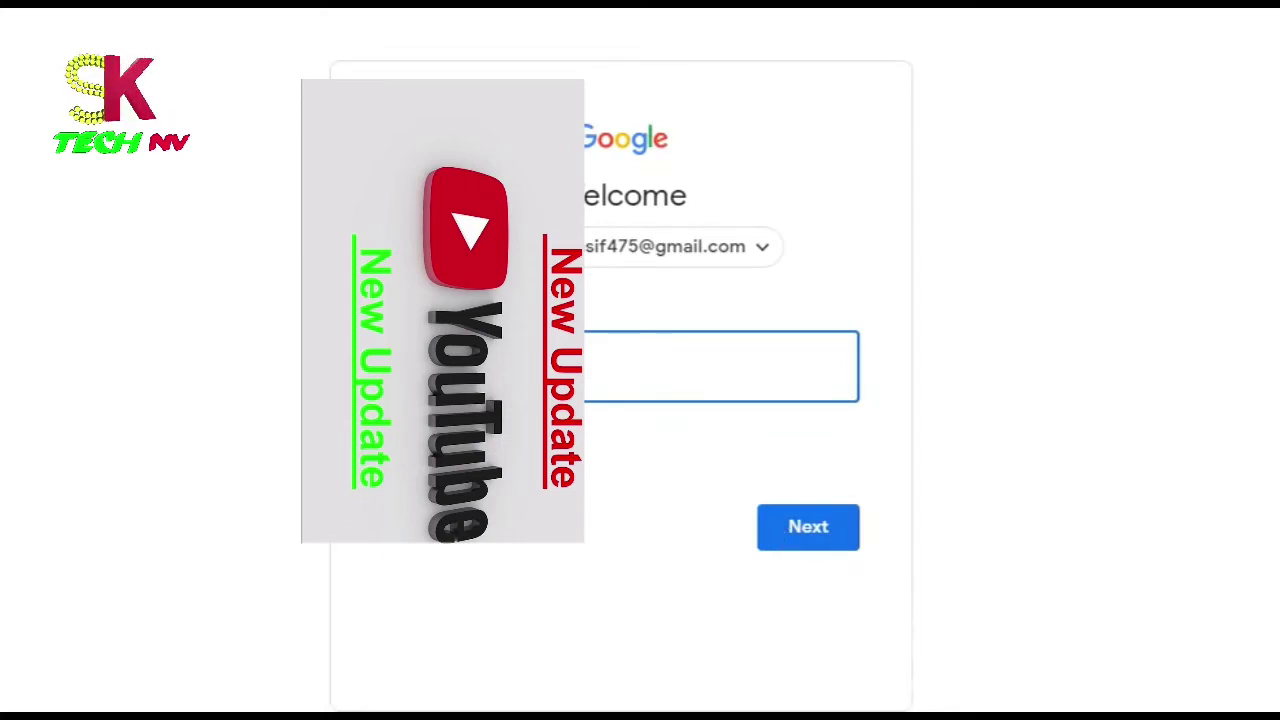
{"action": "left_click", "coordinate": [825, 545]}
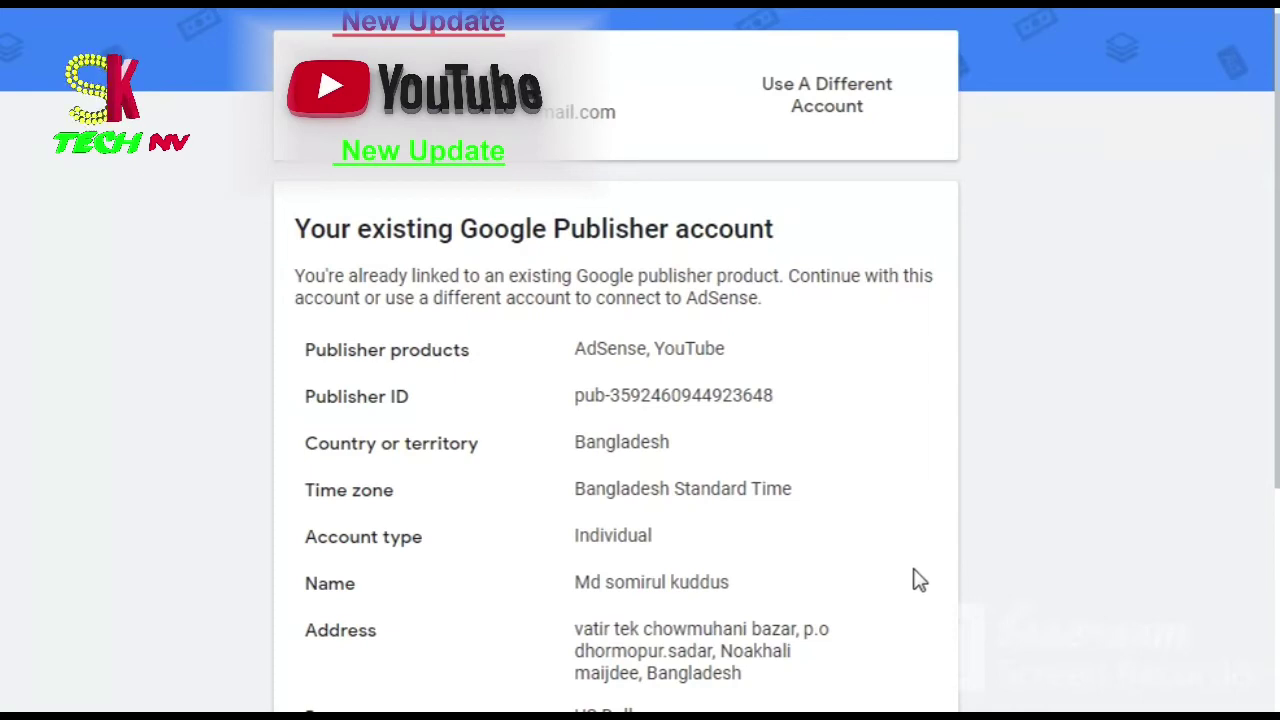
Step: Review the existing publisher account details and accept associating the channel with it
{"action": "scroll", "coordinate": [918, 580], "scroll_direction": "down", "scroll_amount": 5}
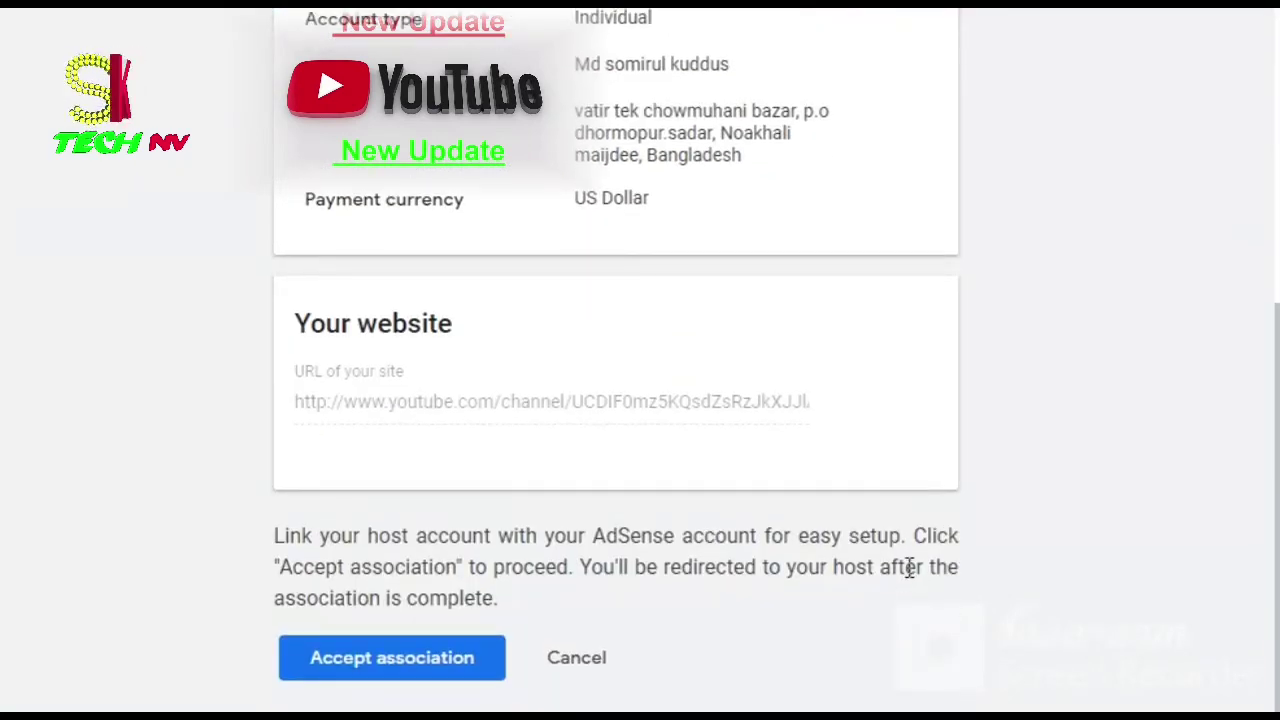
{"action": "scroll", "coordinate": [910, 570], "scroll_direction": "up", "scroll_amount": 5}
{"action": "scroll", "coordinate": [910, 578], "scroll_direction": "down", "scroll_amount": 1}
{"action": "scroll", "coordinate": [912, 578], "scroll_direction": "down", "scroll_amount": 4}
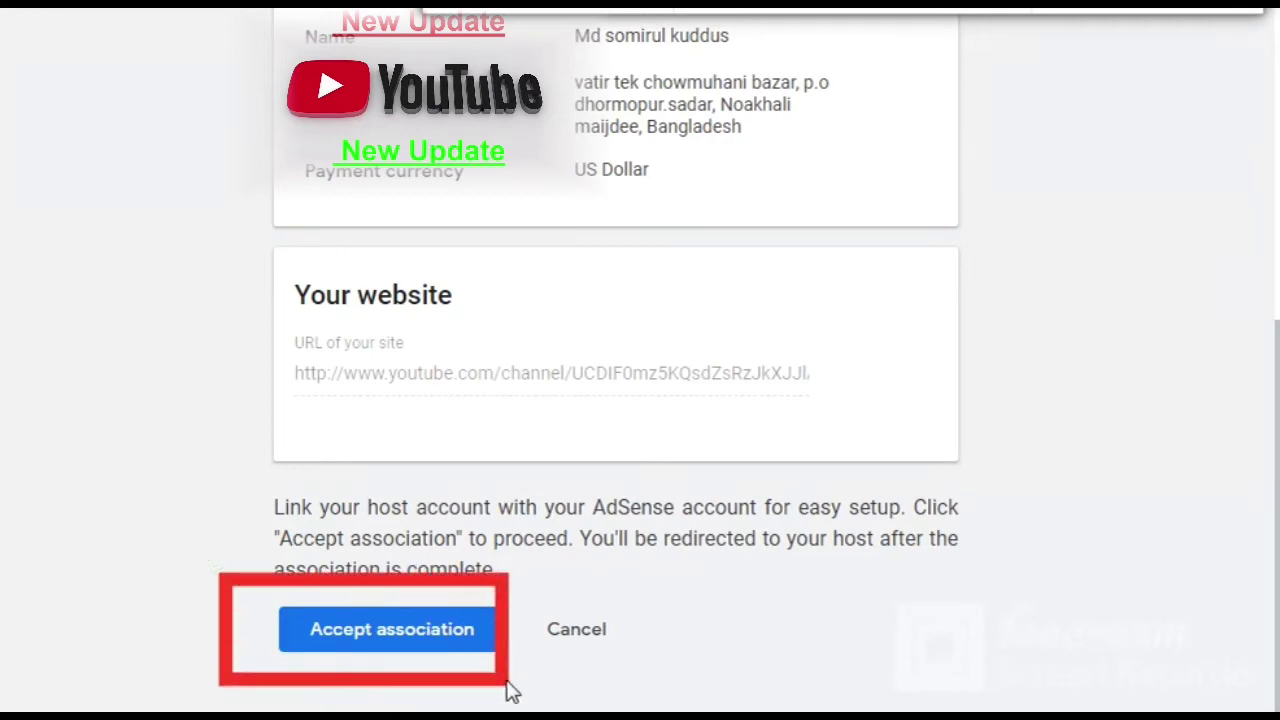
{"action": "left_click", "coordinate": [467, 636]}
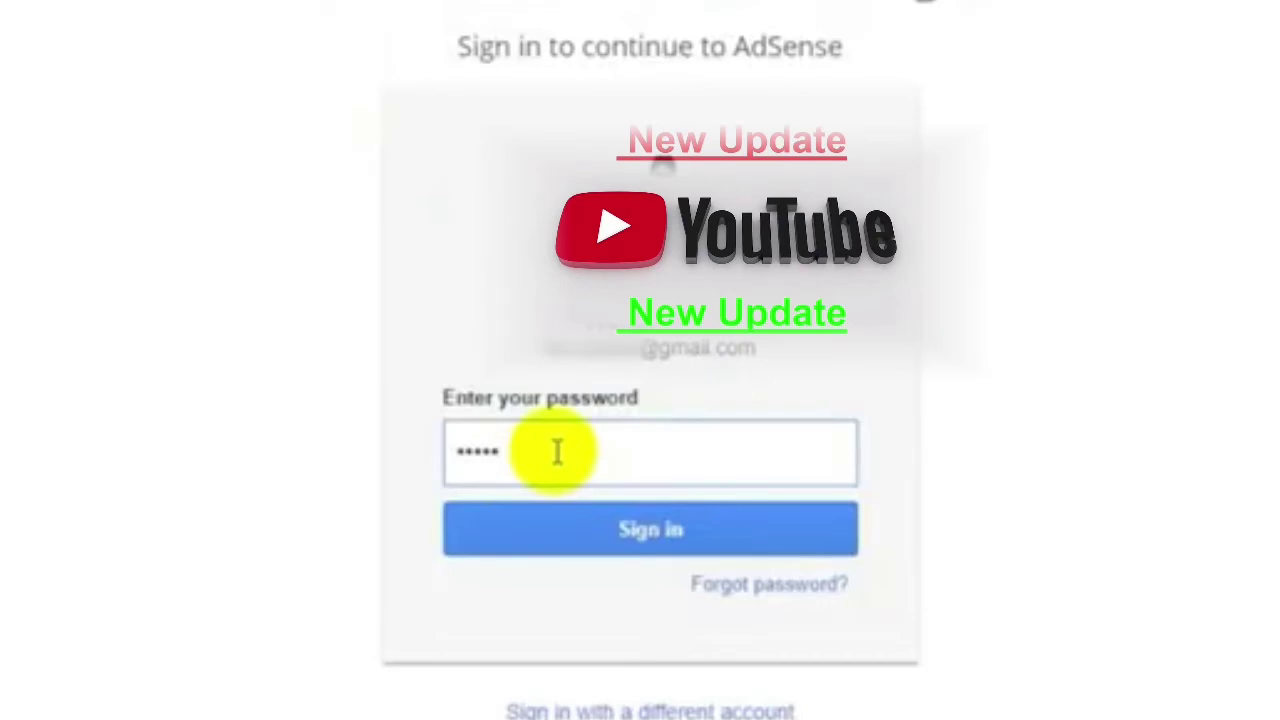
Step: Finish signing in to AdSense and choose Bangladesh as the country or territory
{"action": "type", "text": "•••••"}
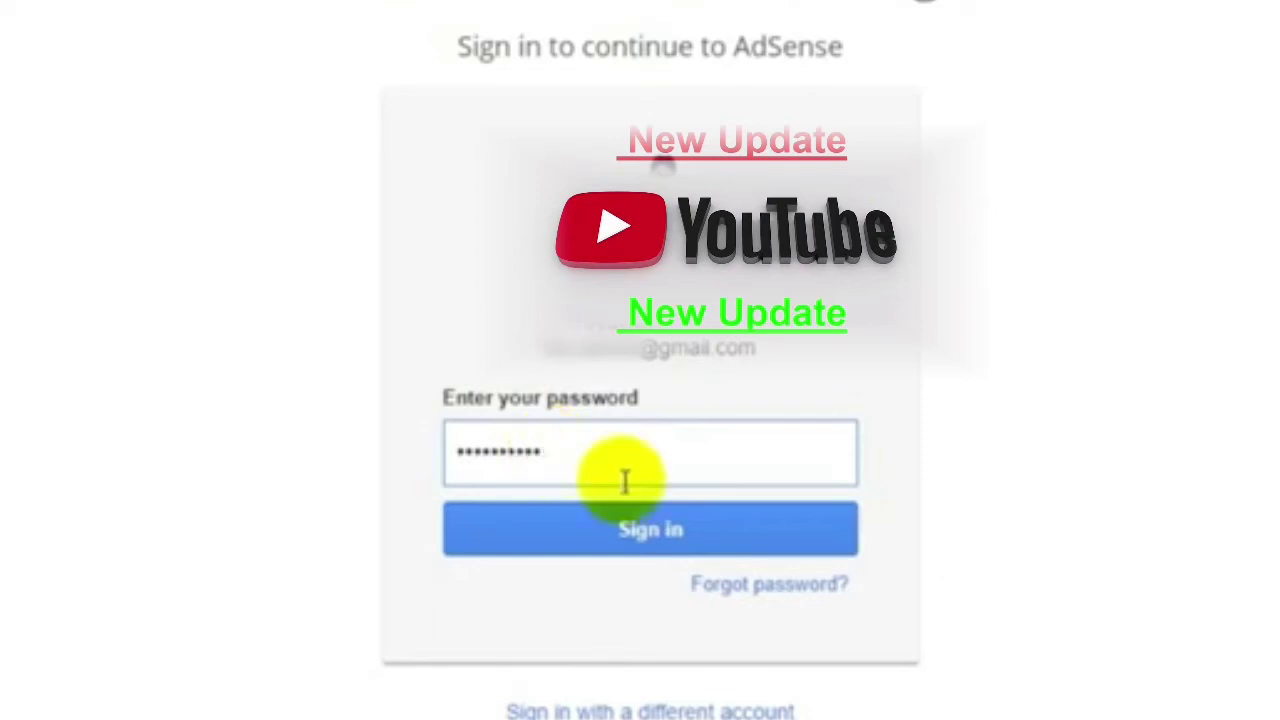
{"action": "left_click", "coordinate": [657, 532]}
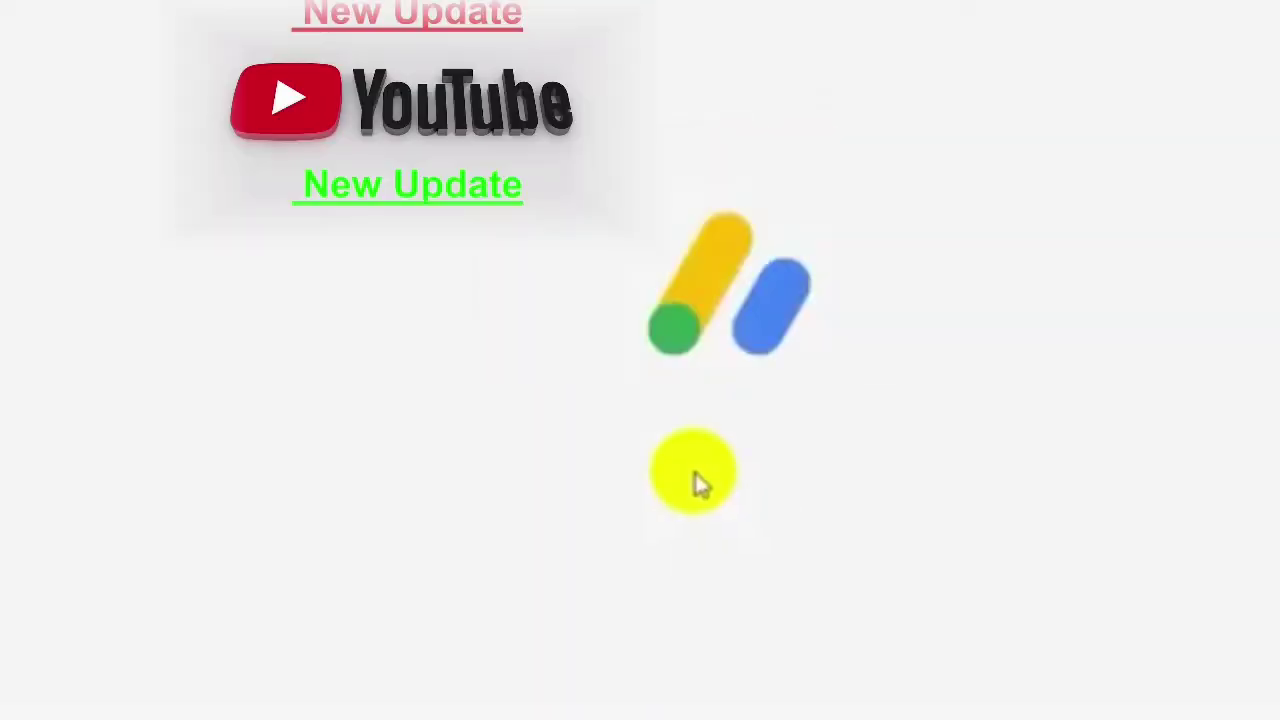
{"action": "scroll", "coordinate": [656, 400], "scroll_direction": "down", "scroll_amount": 3}
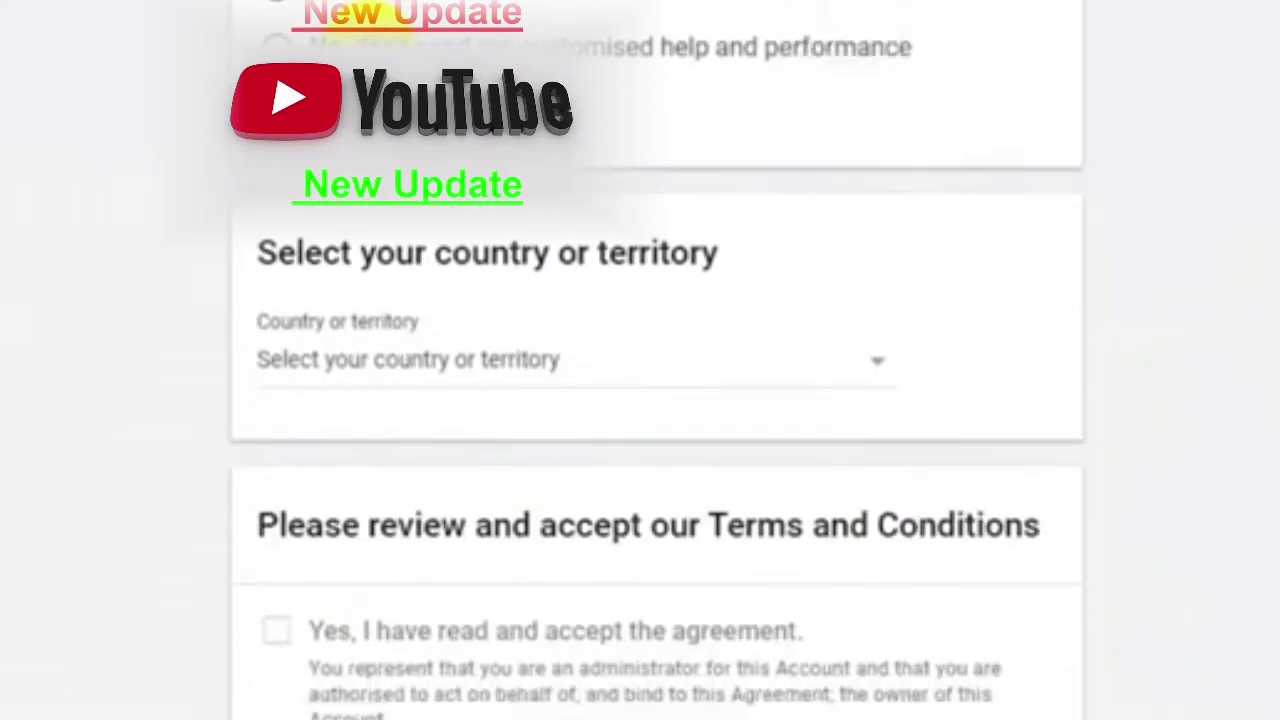
{"action": "scroll", "coordinate": [656, 400], "scroll_direction": "down", "scroll_amount": 1}
{"action": "scroll", "coordinate": [523, 91], "scroll_direction": "down", "scroll_amount": 3}
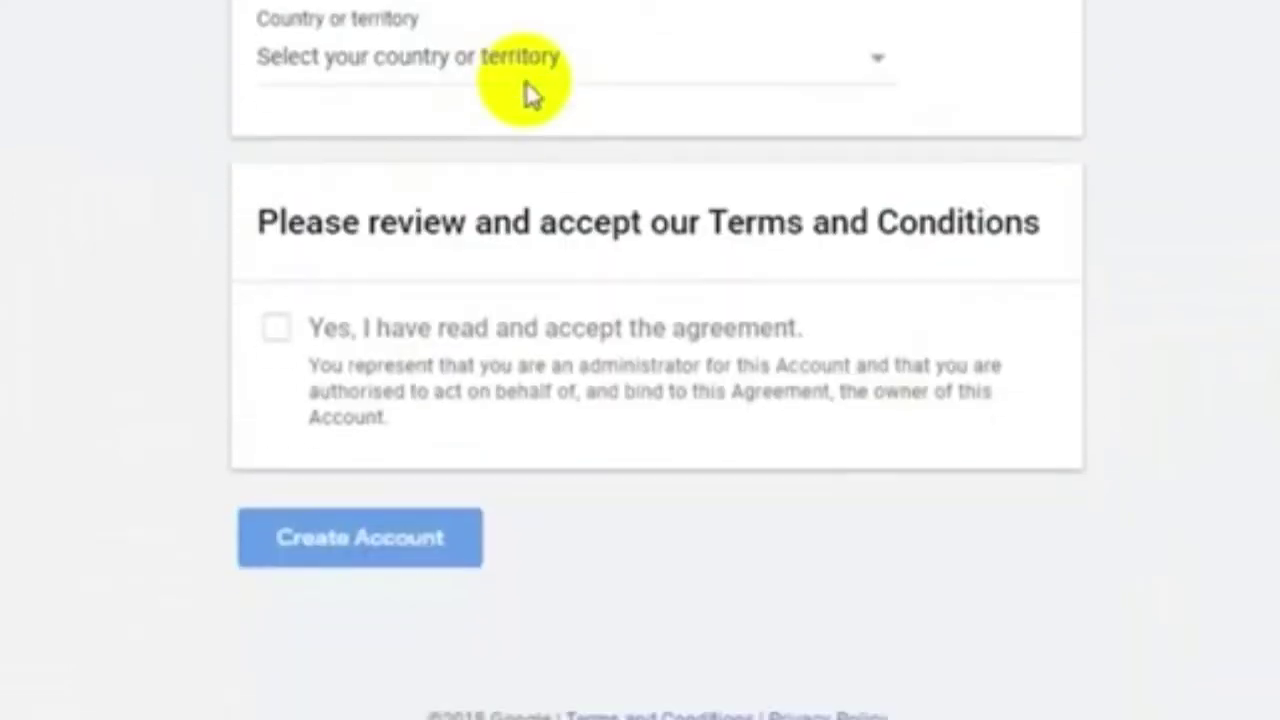
{"action": "left_click", "coordinate": [842, 64]}
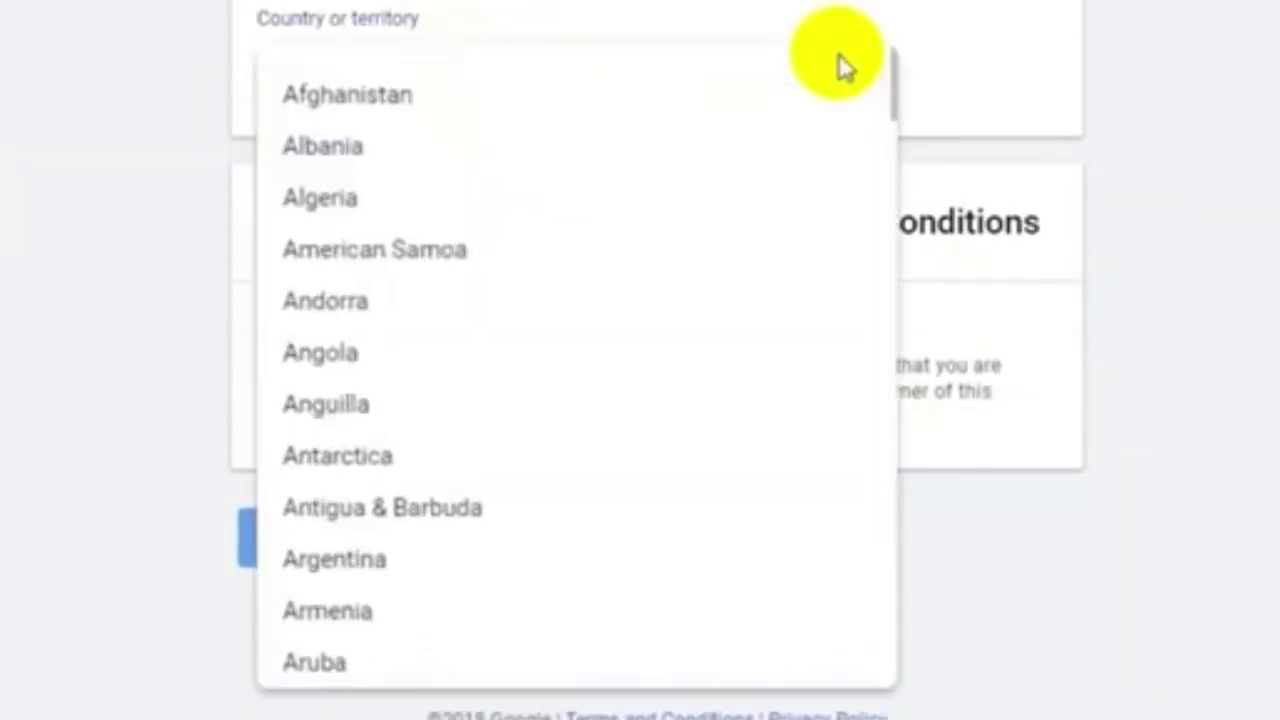
{"action": "scroll", "coordinate": [386, 440], "scroll_direction": "down", "scroll_amount": 3}
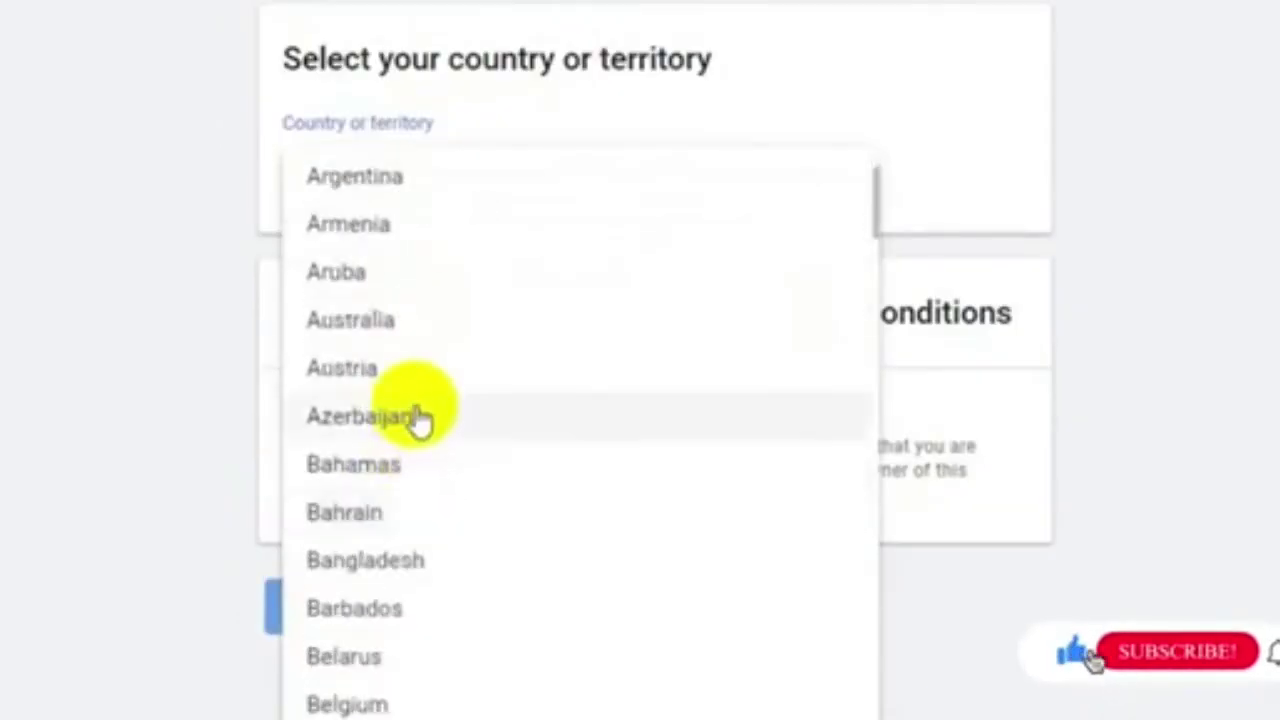
{"action": "left_click", "coordinate": [371, 496]}
{"action": "scroll", "coordinate": [612, 420], "scroll_direction": "down", "scroll_amount": 5}
{"action": "scroll", "coordinate": [811, 514], "scroll_direction": "down", "scroll_amount": 5}
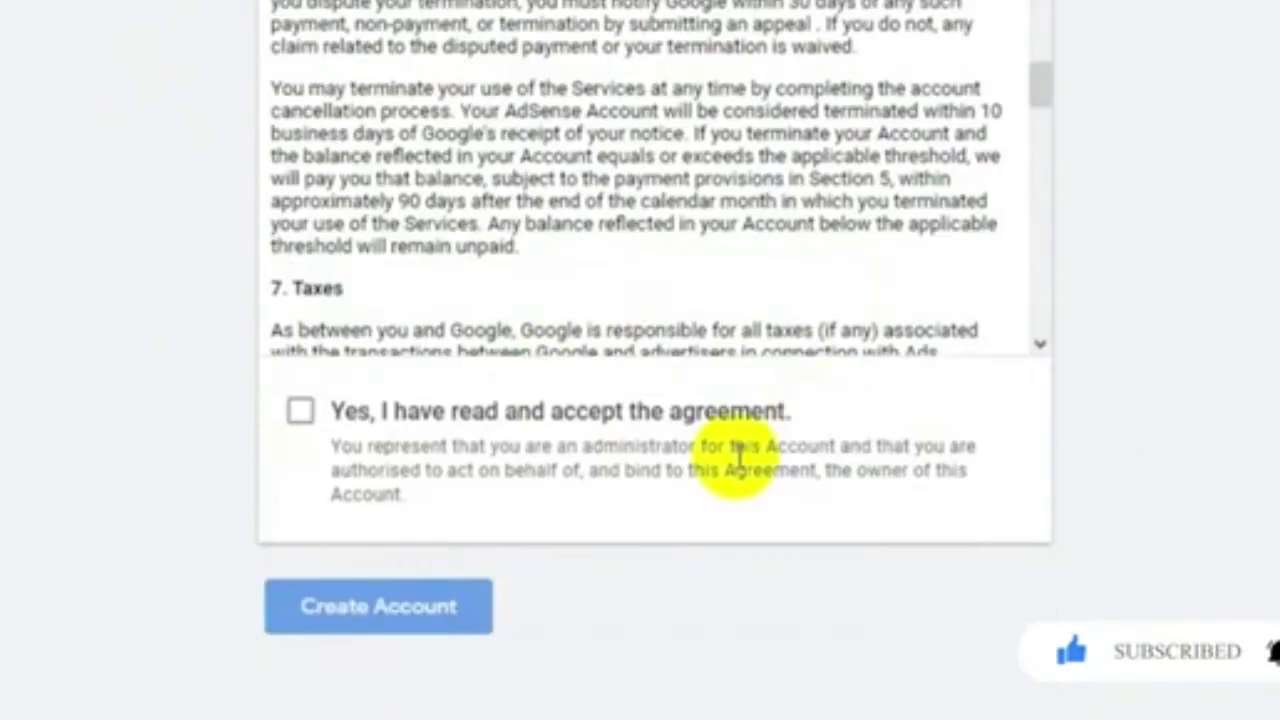
Step: Accept the terms, create the AdSense account, and move past the welcome introduction
{"action": "left_click", "coordinate": [300, 411]}
{"action": "left_click", "coordinate": [380, 608]}
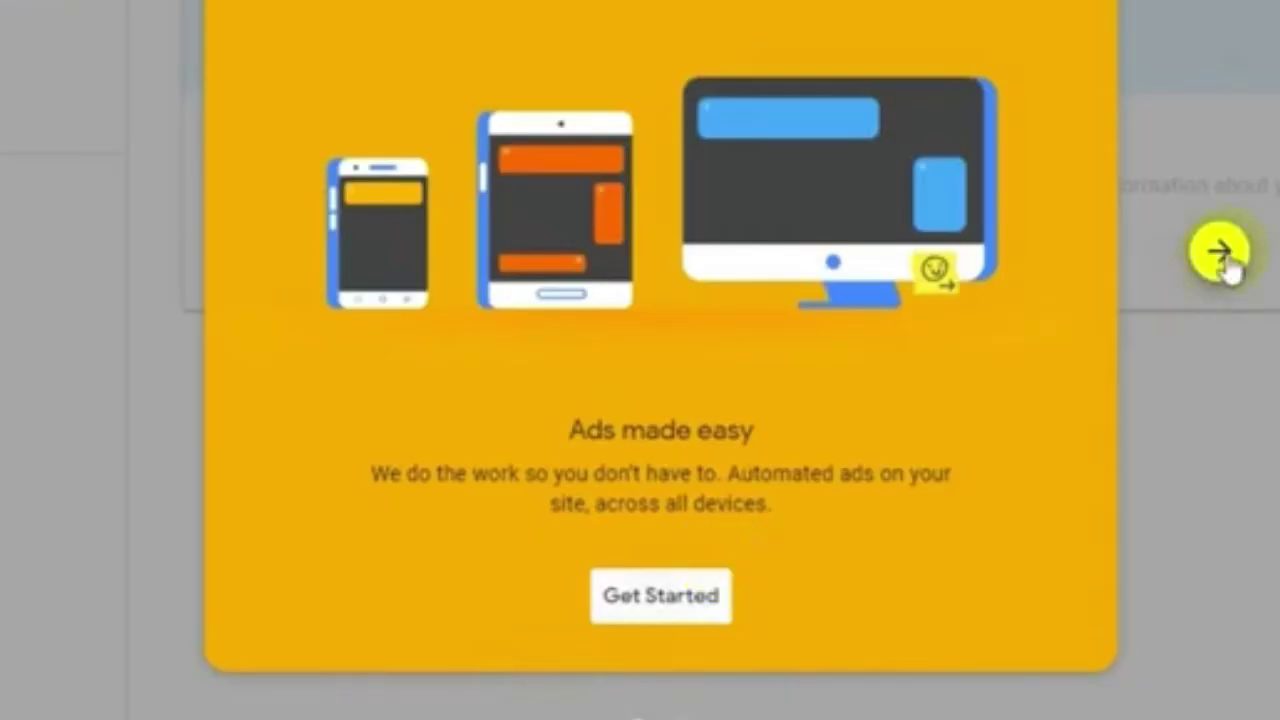
{"action": "left_click", "coordinate": [1219, 254]}
{"action": "left_click", "coordinate": [1222, 252]}
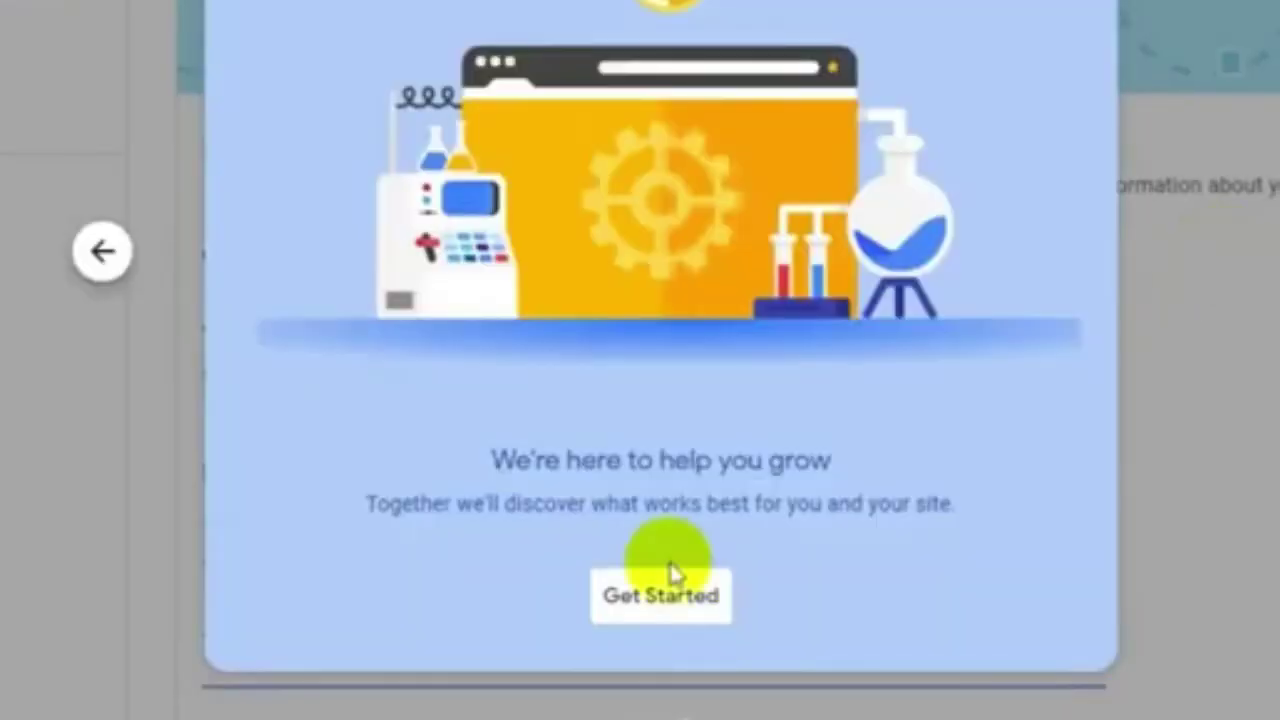
{"action": "left_click", "coordinate": [700, 608]}
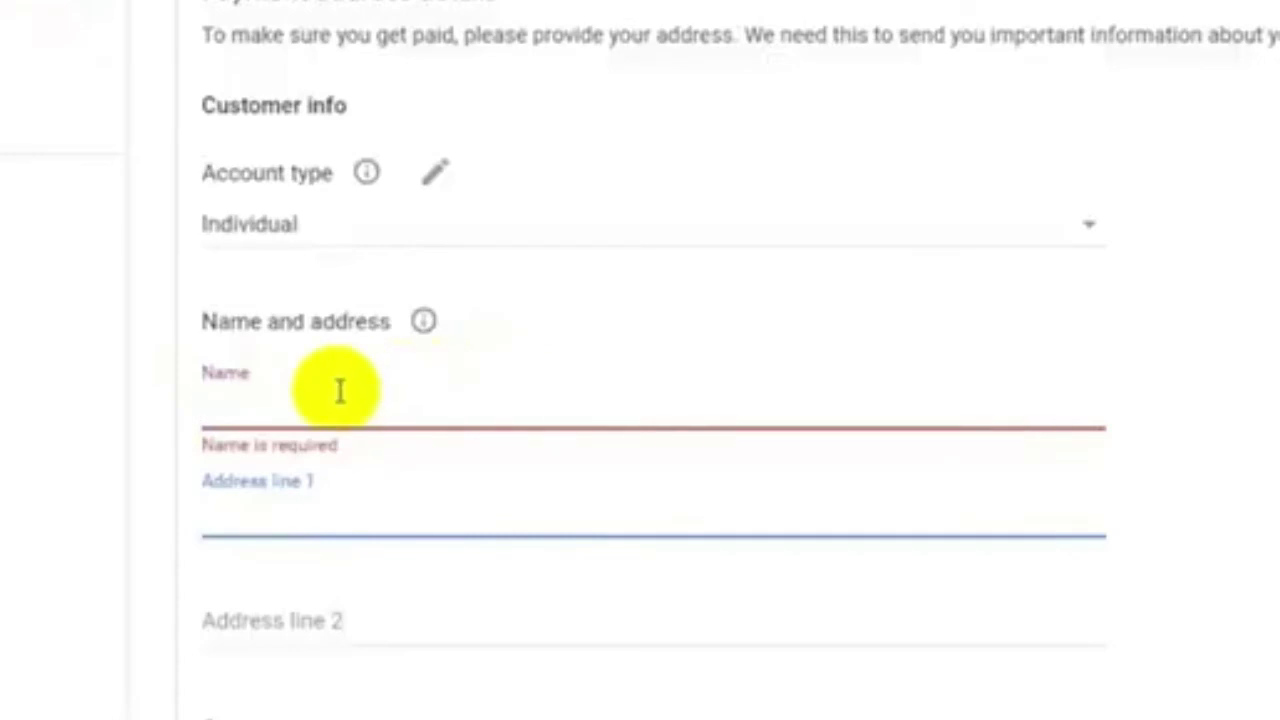
Step: Fill in the payee name, address, city, postal code and phone number, then submit
{"action": "left_click", "coordinate": [269, 407]}
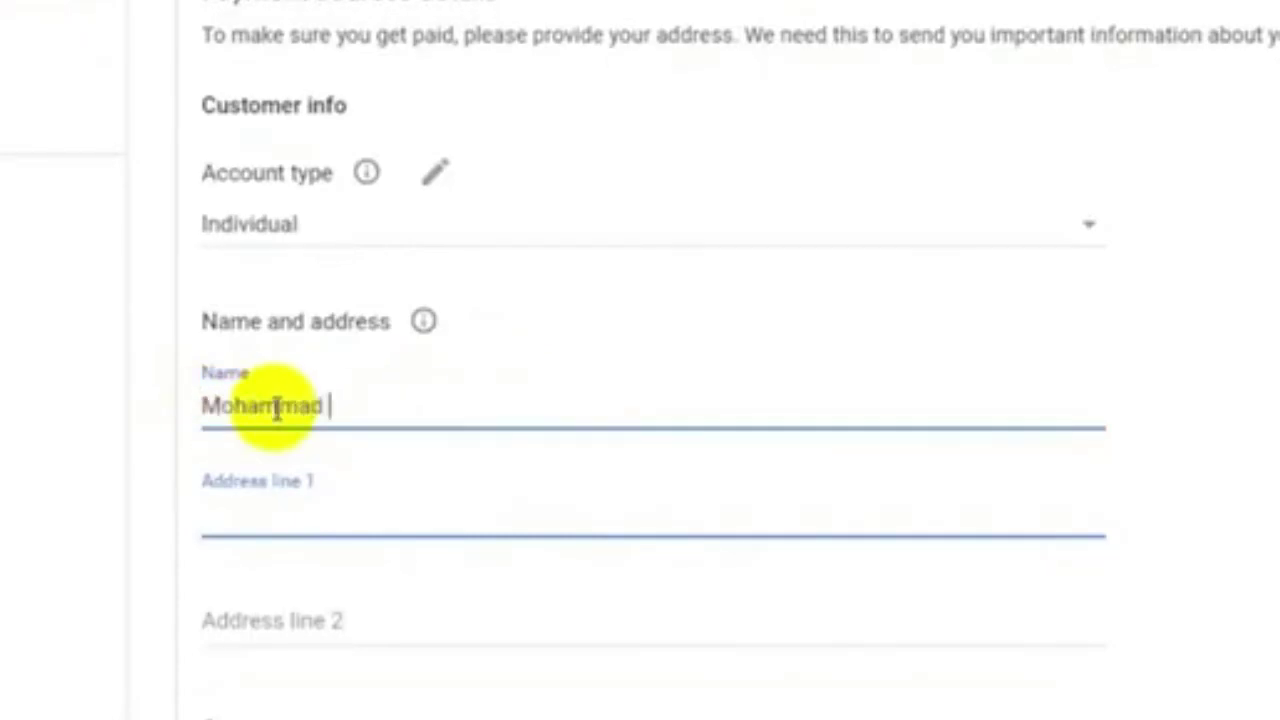
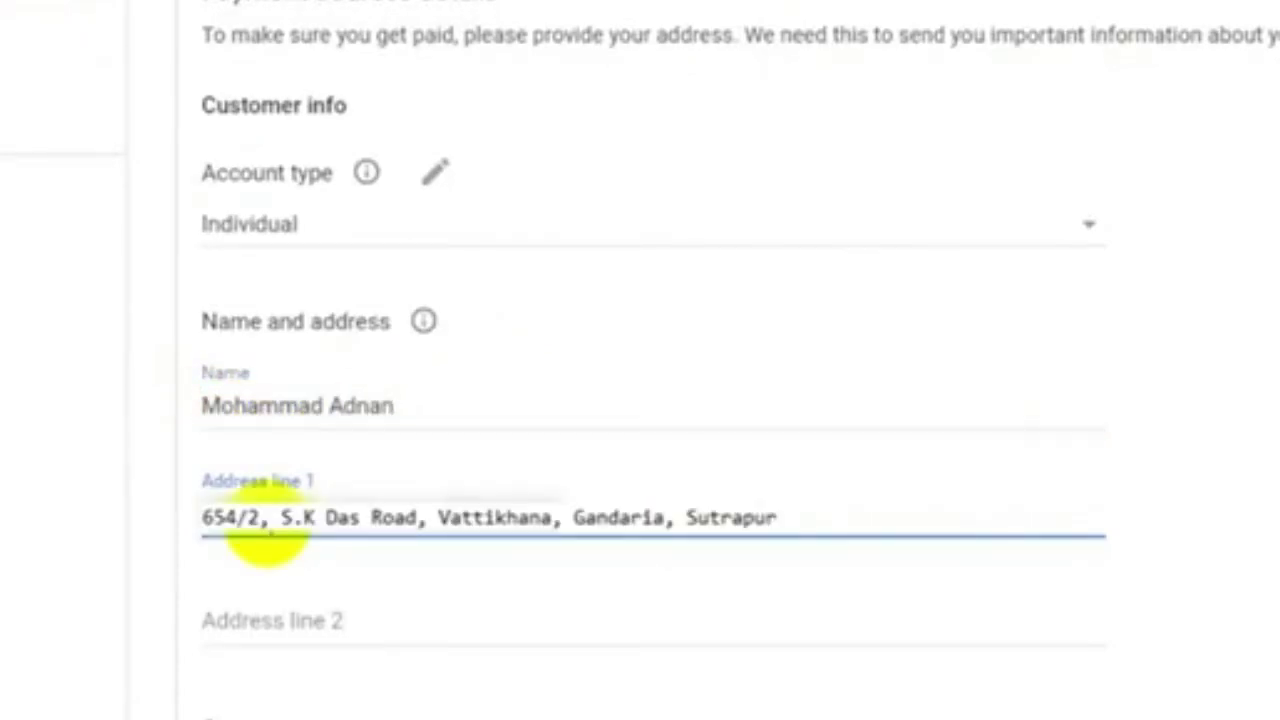
{"action": "scroll", "coordinate": [491, 546], "scroll_direction": "down", "scroll_amount": 3}
{"action": "left_click", "coordinate": [421, 412]}
{"action": "type", "text": "Dhaka"}
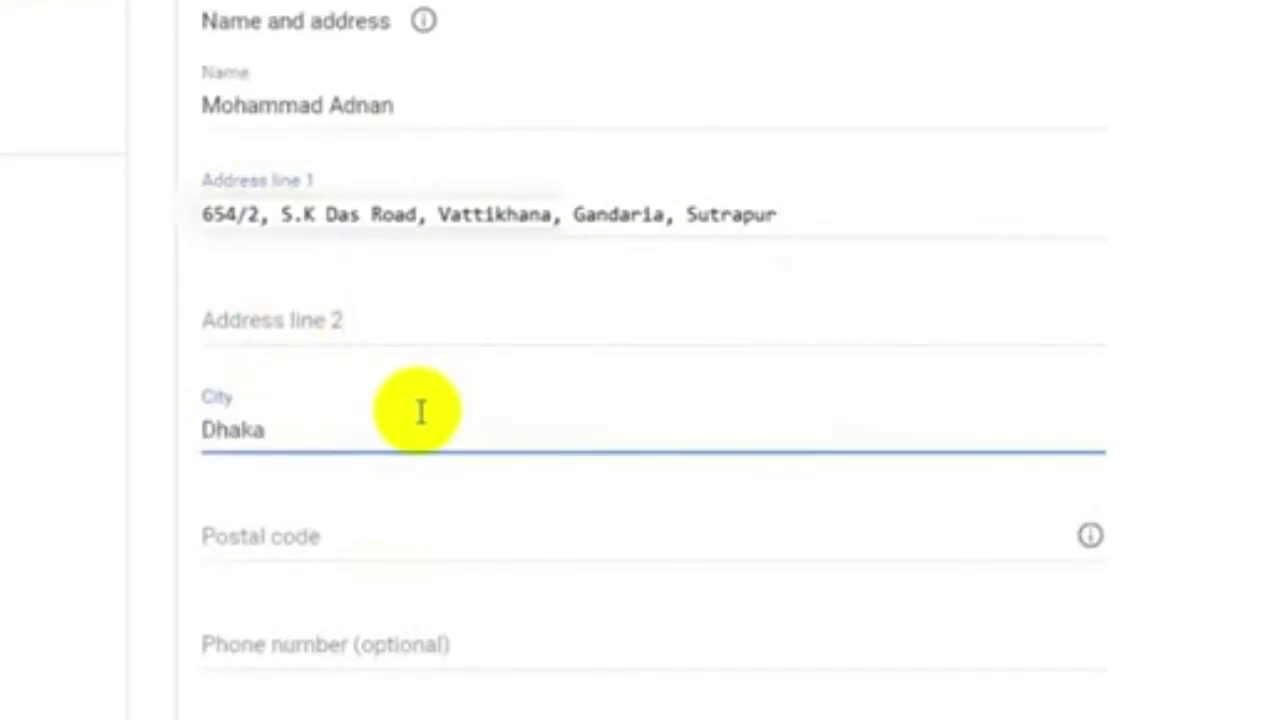
{"action": "left_click", "coordinate": [297, 526]}
{"action": "type", "text": "1204"}
{"action": "scroll", "coordinate": [300, 527], "scroll_direction": "down", "scroll_amount": 1}
{"action": "left_click", "coordinate": [300, 527]}
{"action": "type", "text": "192"}
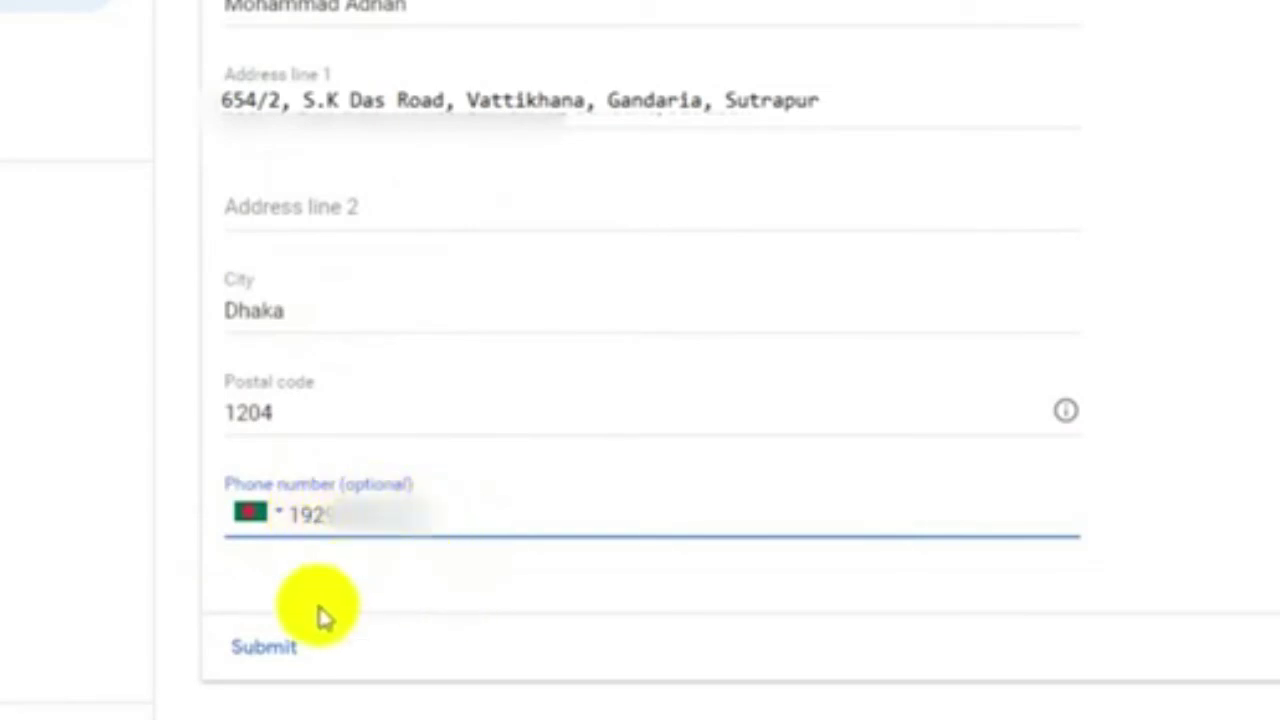
{"action": "left_click", "coordinate": [263, 650]}
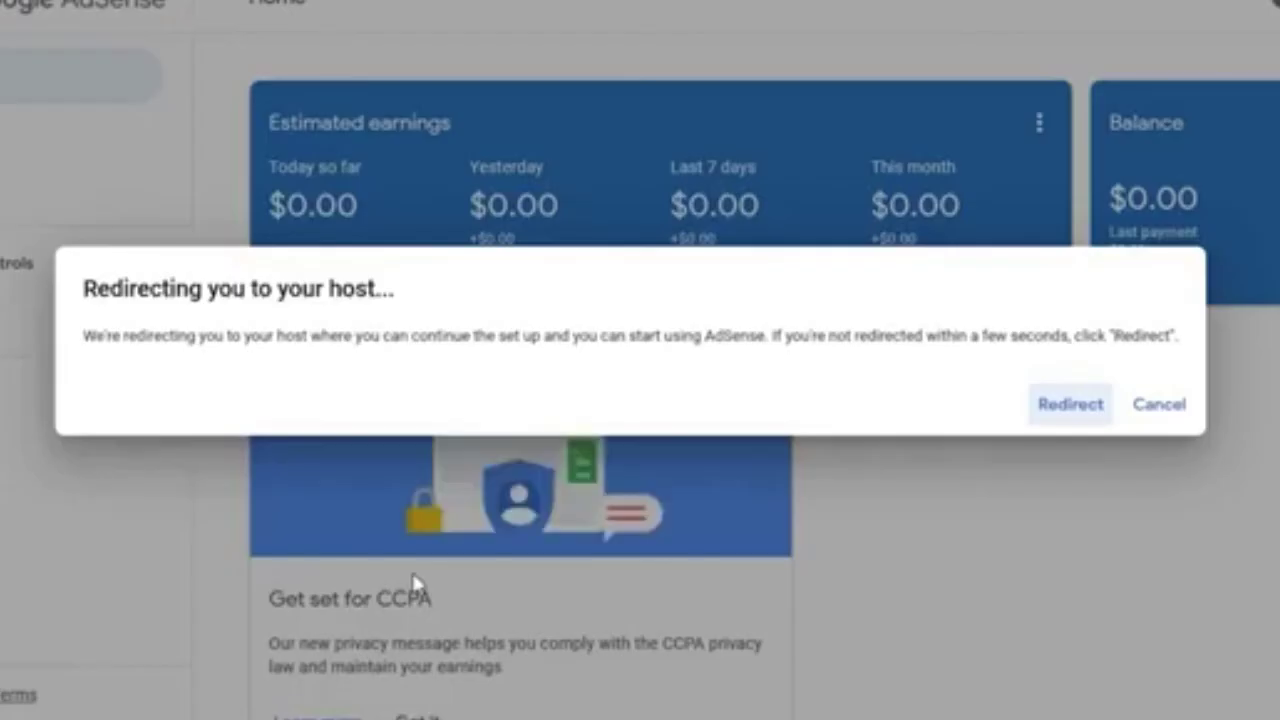